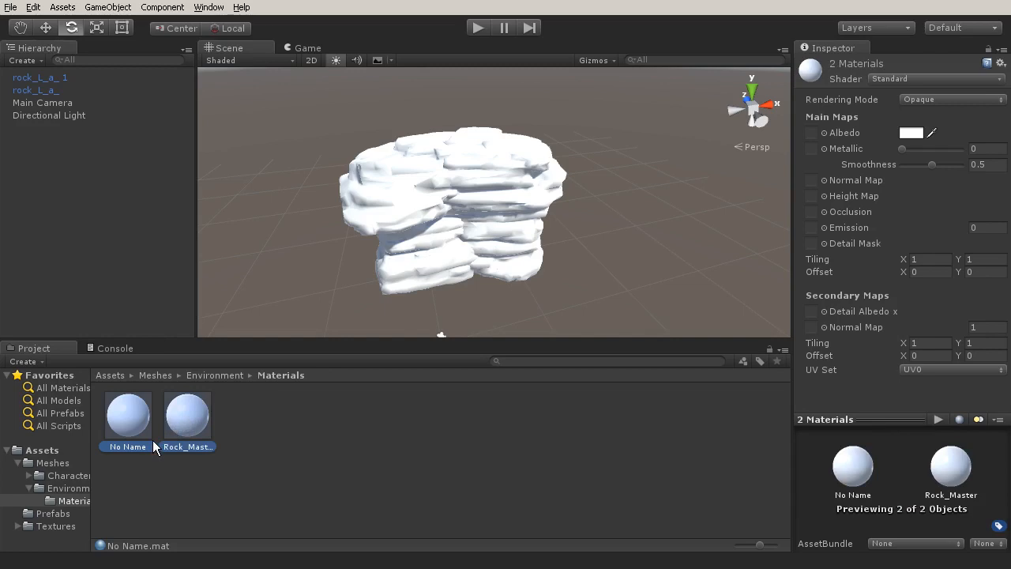
Delete the No Name and Rock_Master materials from the Environment Materials folder.
{"action": "key", "text": "Delete"}
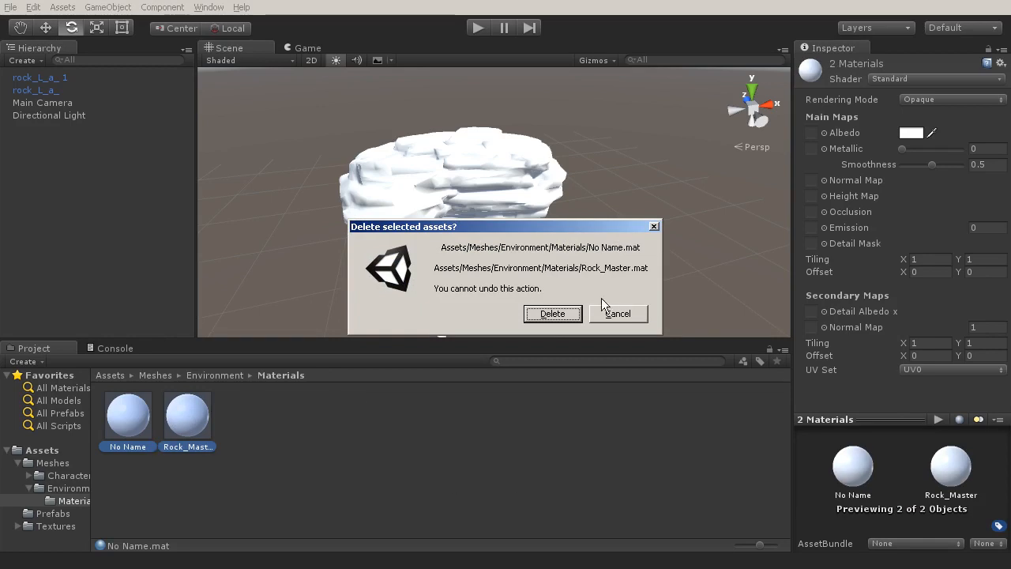
{"action": "left_click", "coordinate": [549, 314]}
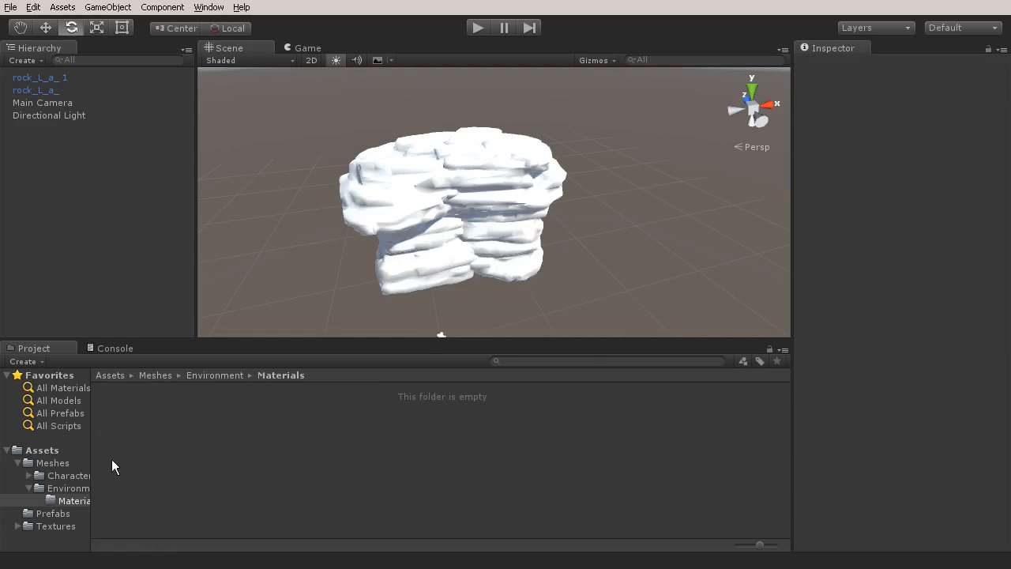
Review the mesh assets in the Meshes/Environment folder, from the mound models through the small rocks.
{"action": "left_click", "coordinate": [59, 476]}
{"action": "left_click", "coordinate": [48, 463]}
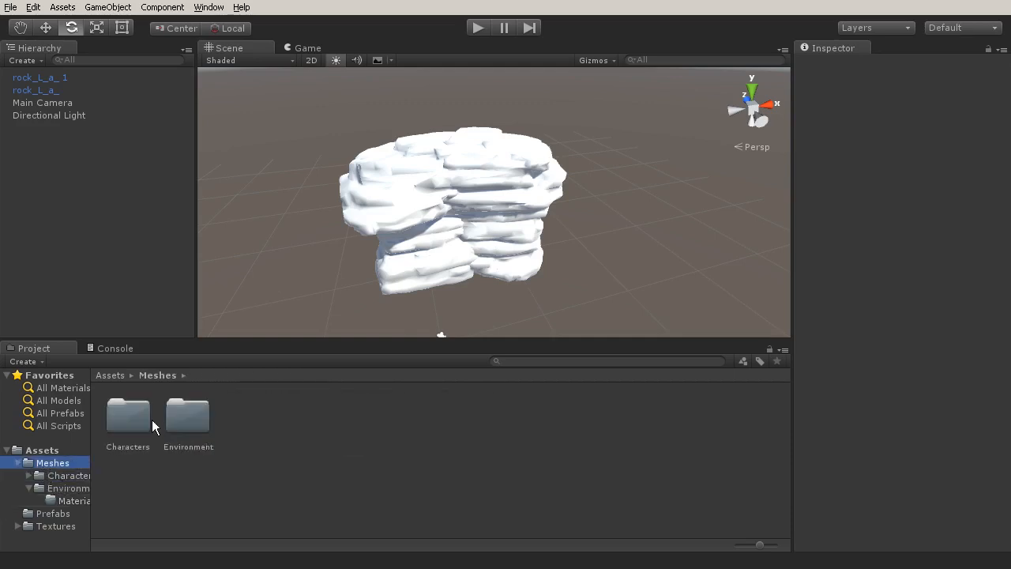
{"action": "double_click", "coordinate": [187, 415]}
{"action": "left_click", "coordinate": [192, 415]}
{"action": "left_click", "coordinate": [253, 415]}
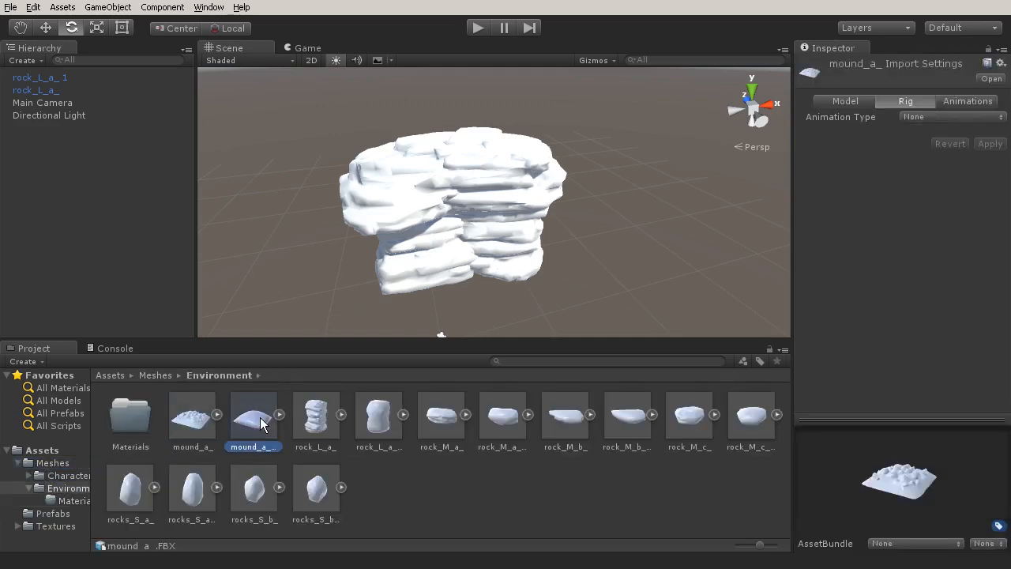
{"action": "left_click", "coordinate": [332, 421]}
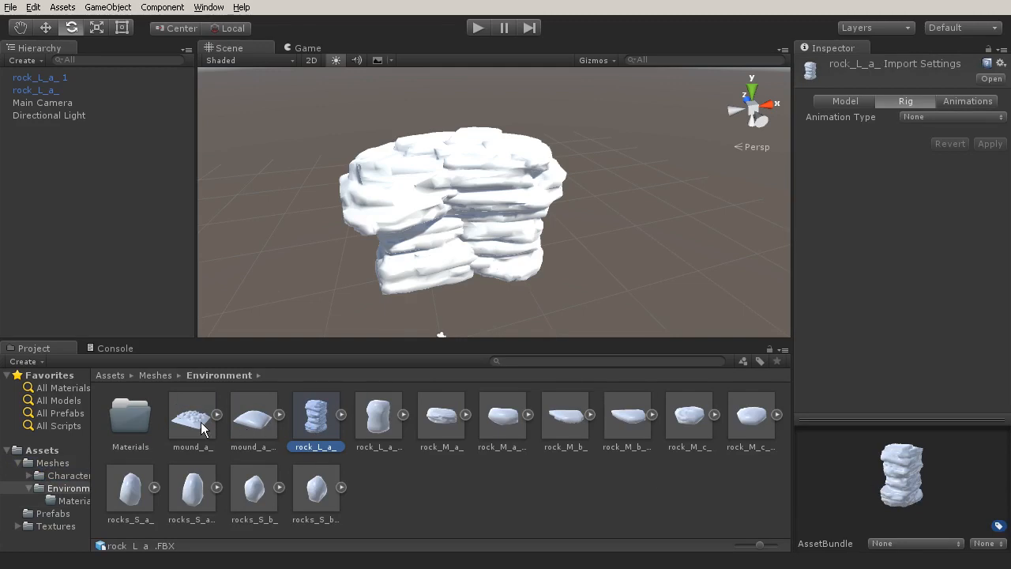
{"action": "left_click", "coordinate": [203, 429]}
{"action": "left_click", "coordinate": [316, 490], "text": "shift"}
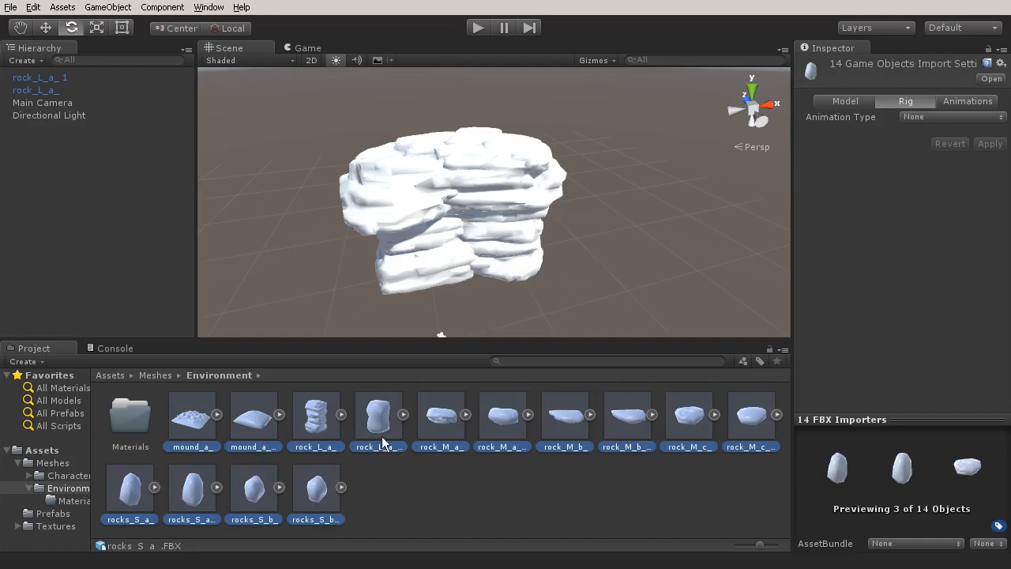
Create a new material named rock_L_ in the Environment Materials folder.
{"action": "left_click", "coordinate": [71, 501]}
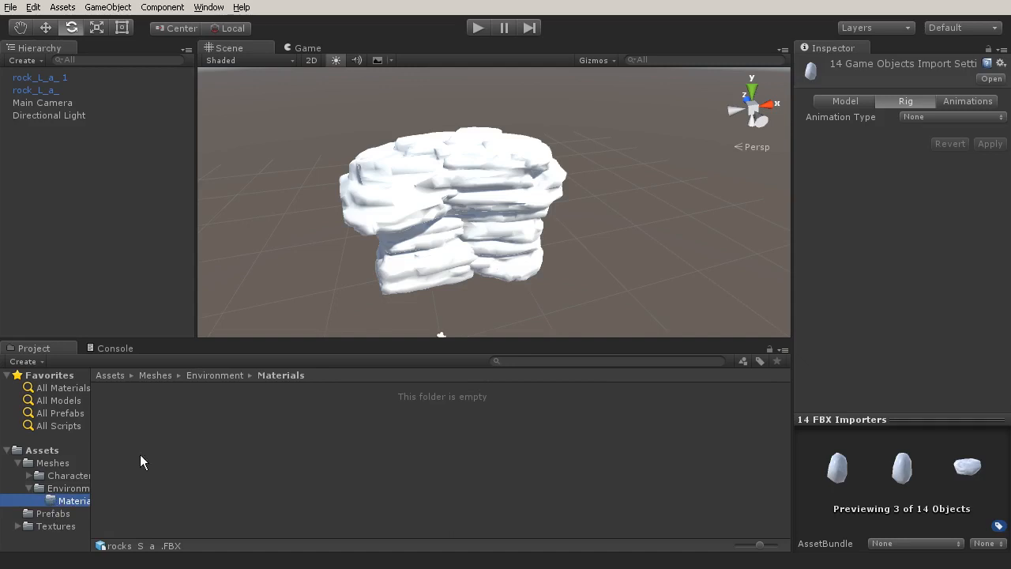
{"action": "right_click", "coordinate": [158, 408]}
{"action": "mouse_move", "coordinate": [249, 417]}
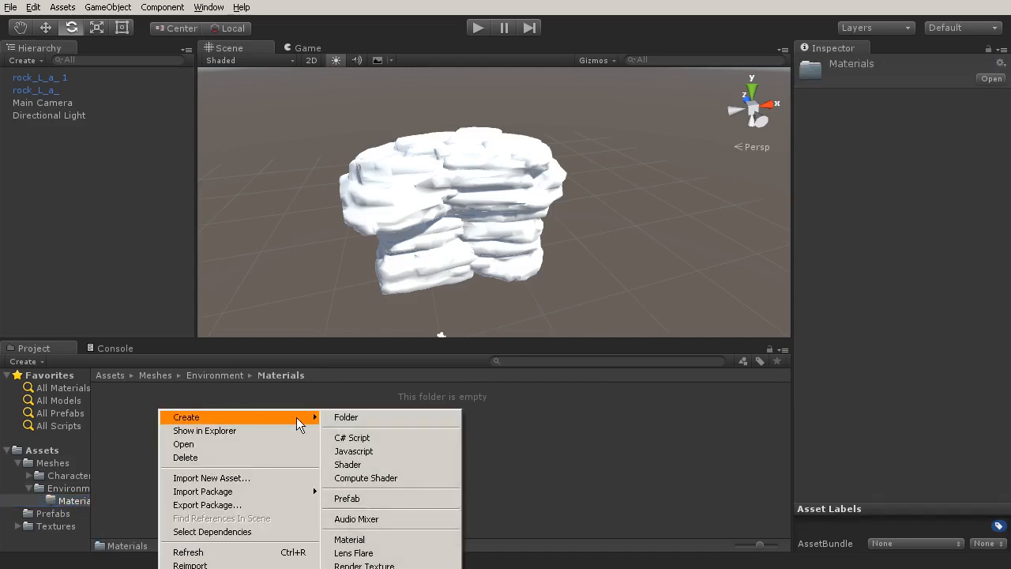
{"action": "left_click", "coordinate": [363, 540]}
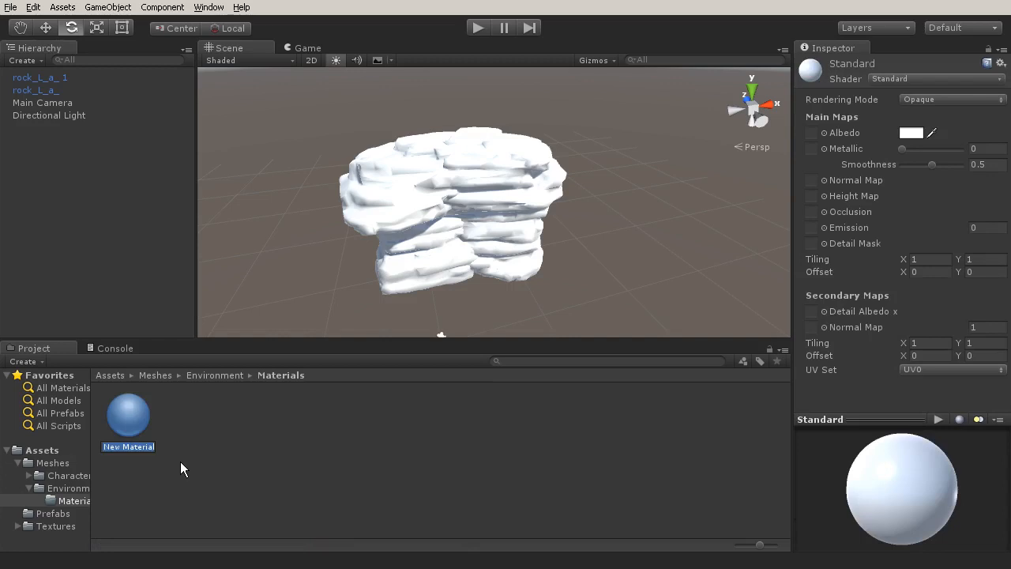
{"action": "type", "text": "r"}
{"action": "type", "text": "ock_L"}
{"action": "type", "text": ")_"}
{"action": "key", "text": "BackSpace"}
{"action": "key", "text": "BackSpace"}
{"action": "type", "text": "_"}
{"action": "key", "text": "Return"}
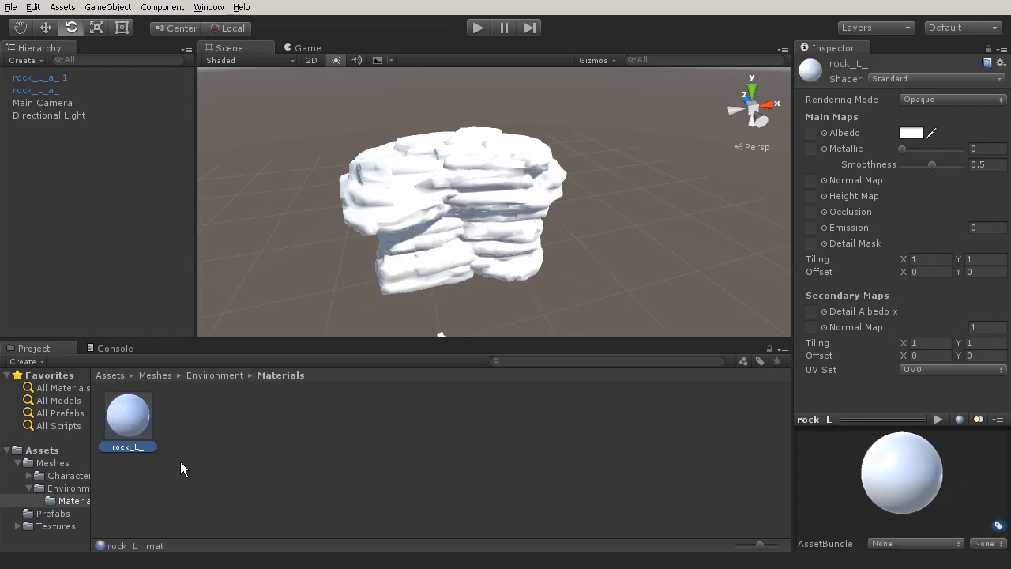
Rename the rock_L_ material to rock_L_a_MAT.
{"action": "left_click", "coordinate": [139, 447]}
{"action": "key", "text": "End"}
{"action": "type", "text": "a_MAT"}
{"action": "key", "text": "Return"}
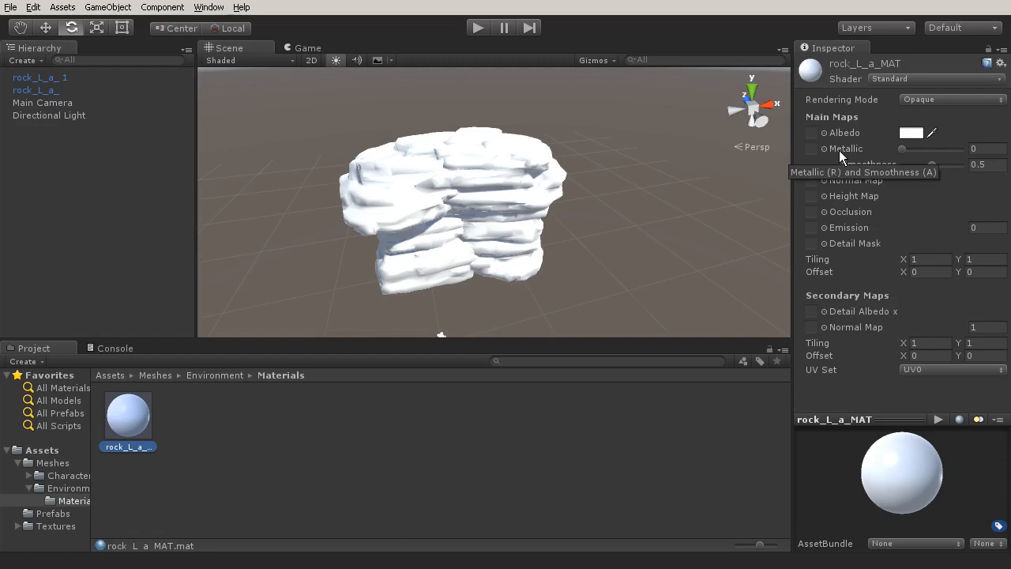
Switch rock_L_a_MAT to the Standard (Specular setup) shader and assign rock_L_a_ALB as its albedo texture.
{"action": "left_click", "coordinate": [904, 79]}
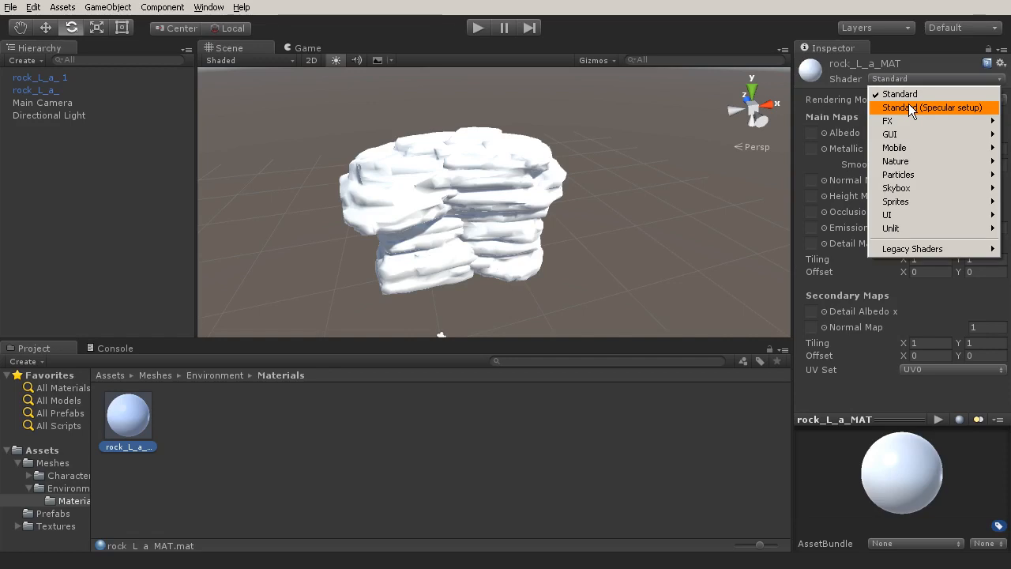
{"action": "left_click", "coordinate": [909, 105]}
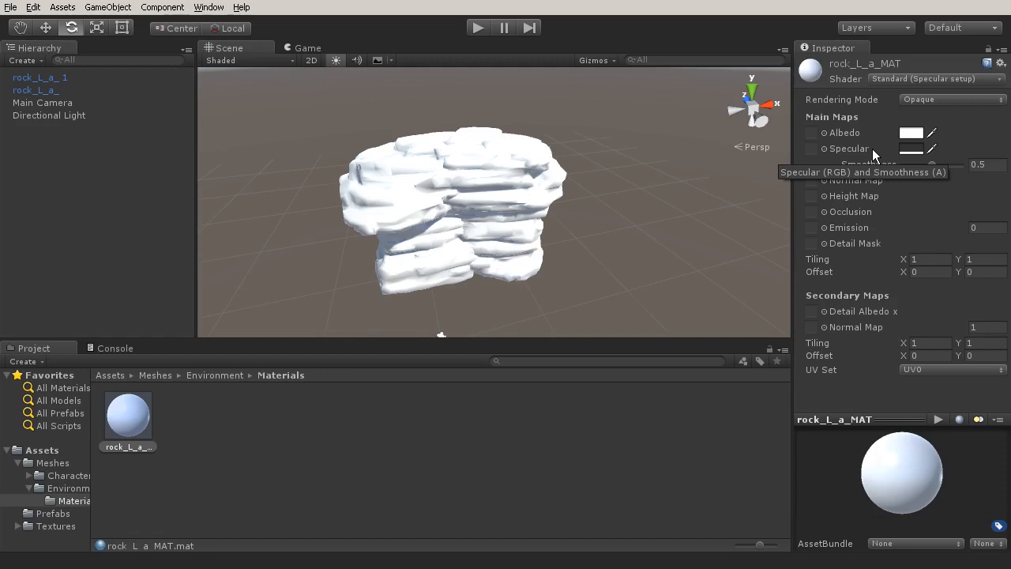
{"action": "left_click", "coordinate": [823, 133]}
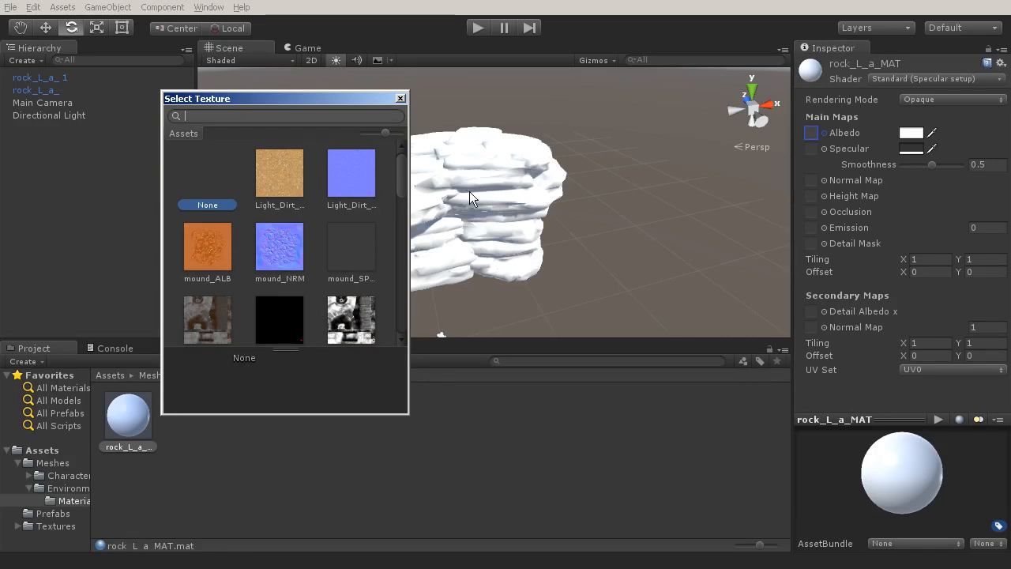
{"action": "left_click_drag", "start_coordinate": [400, 196], "coordinate": [400, 245]}
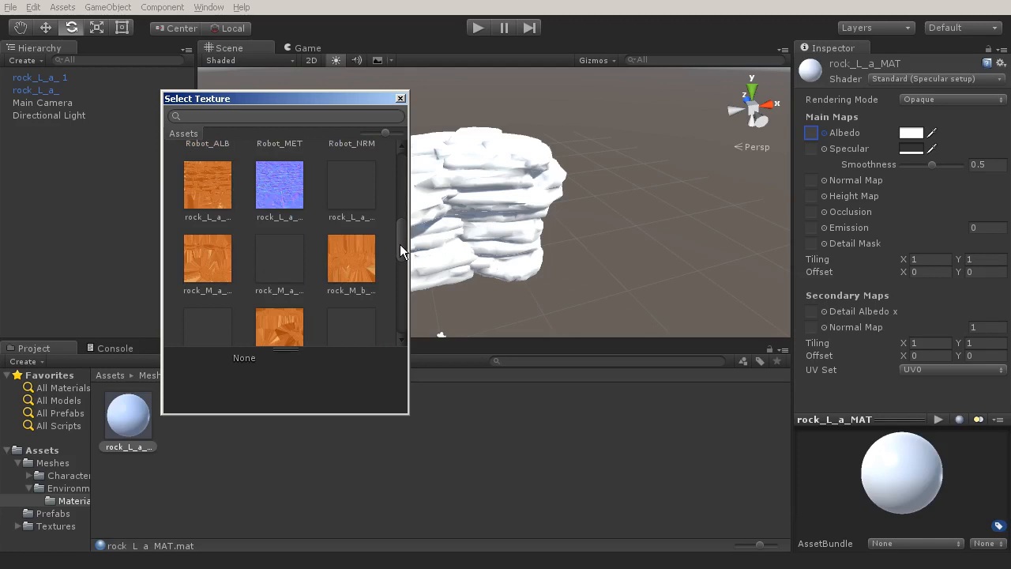
{"action": "left_click", "coordinate": [206, 196]}
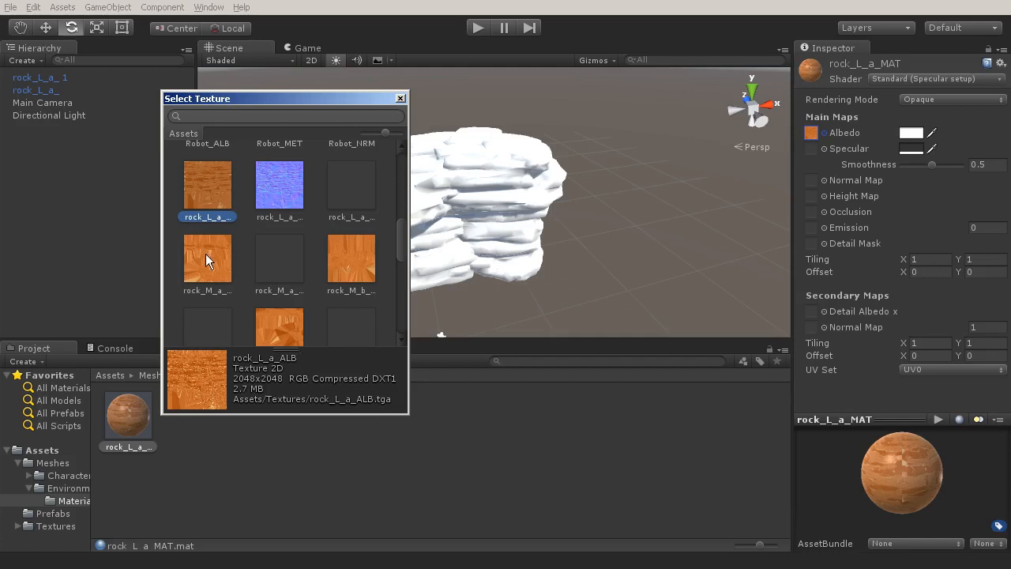
{"action": "double_click", "coordinate": [208, 182]}
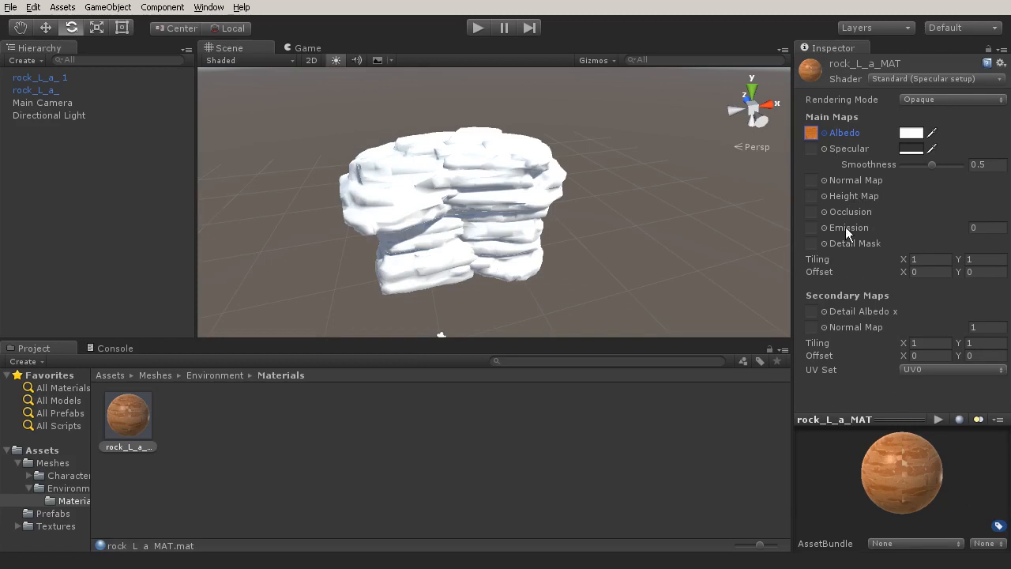
Assign the rock_L_a_SPEC texture to the specular slot of rock_L_a_MAT.
{"action": "left_click", "coordinate": [823, 149]}
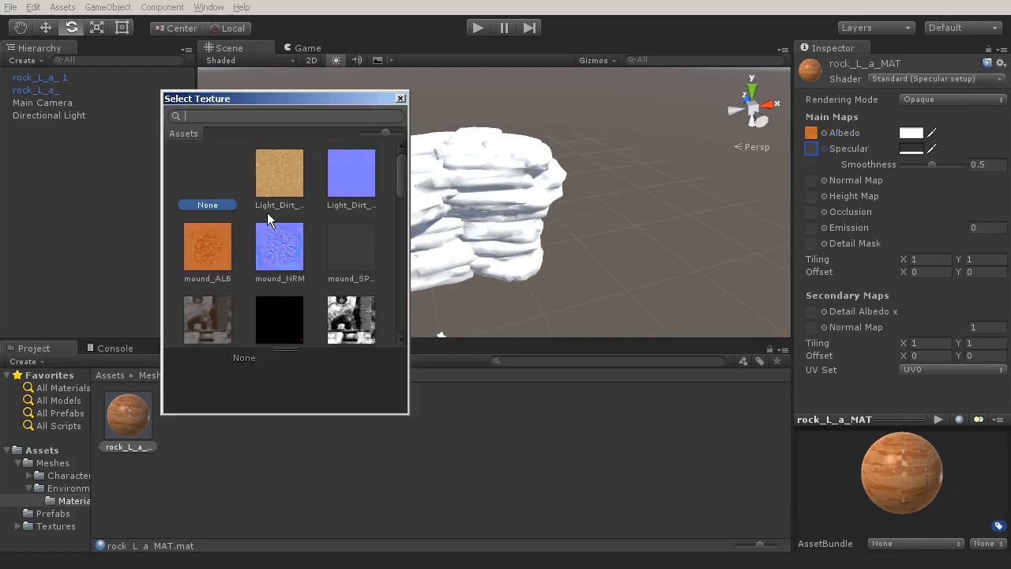
{"action": "scroll", "coordinate": [268, 221], "scroll_direction": "down", "scroll_amount": 5}
{"action": "scroll", "coordinate": [268, 214], "scroll_direction": "down", "scroll_amount": 1}
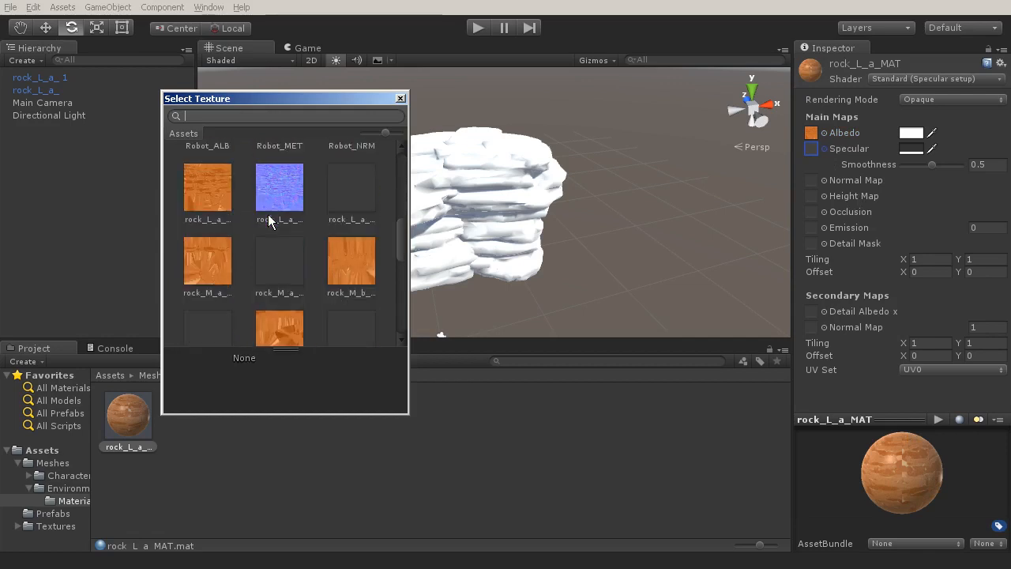
{"action": "left_click", "coordinate": [365, 197]}
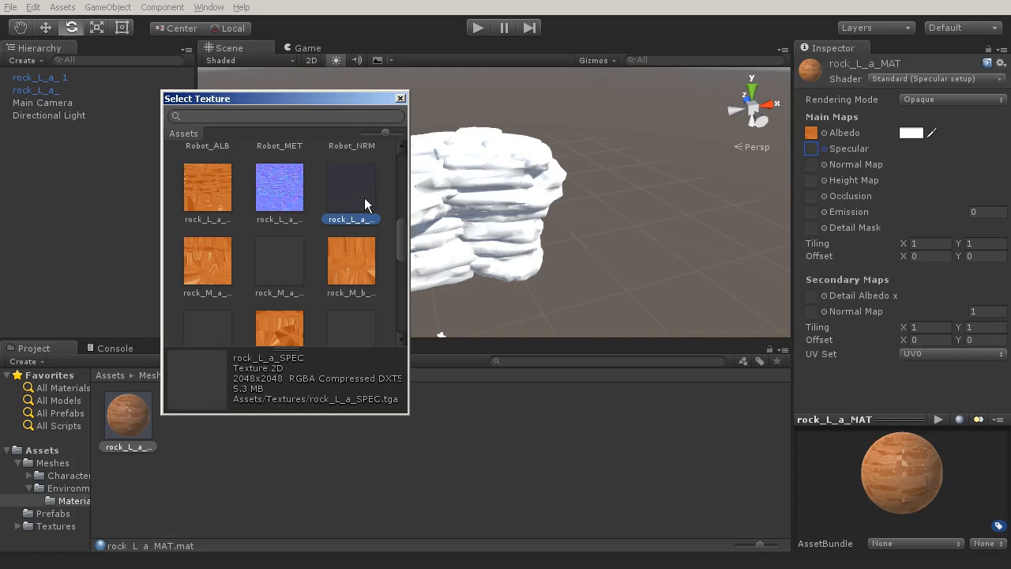
{"action": "double_click", "coordinate": [365, 197]}
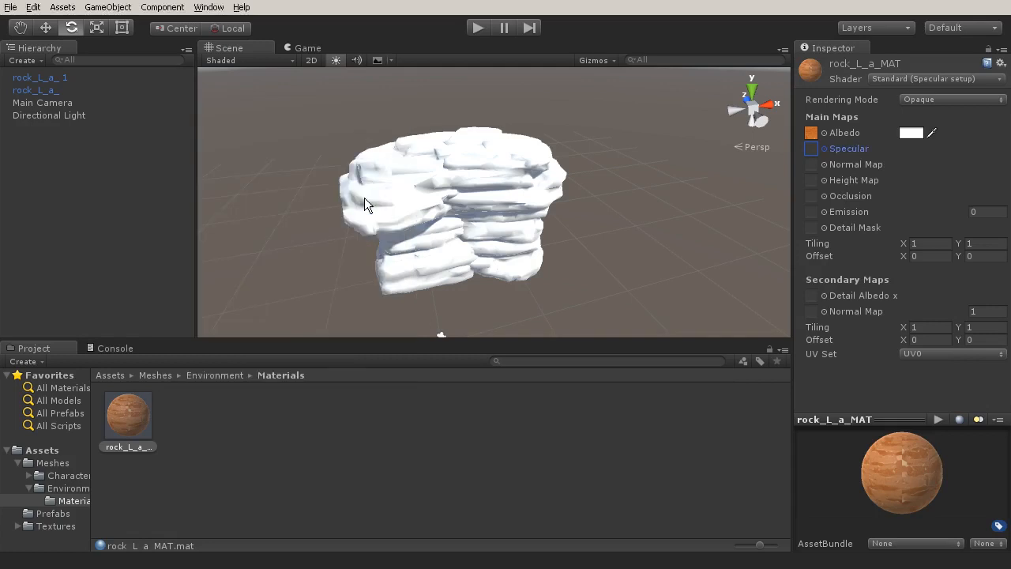
Clear the specular map of rock_L_a_MAT by setting its texture to None.
{"action": "left_click", "coordinate": [824, 149]}
{"action": "scroll", "coordinate": [194, 170], "scroll_direction": "up", "scroll_amount": 3}
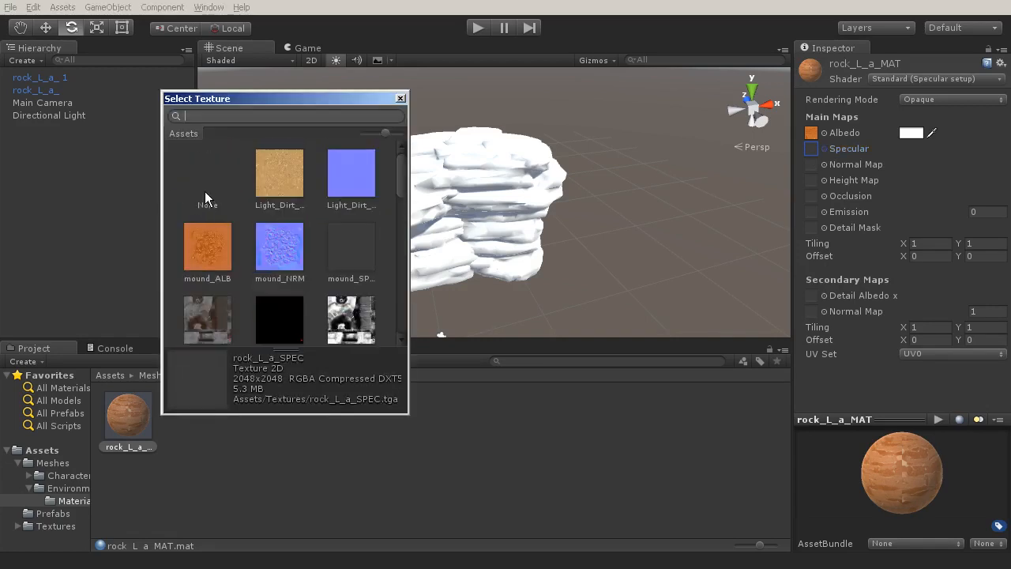
{"action": "double_click", "coordinate": [205, 191]}
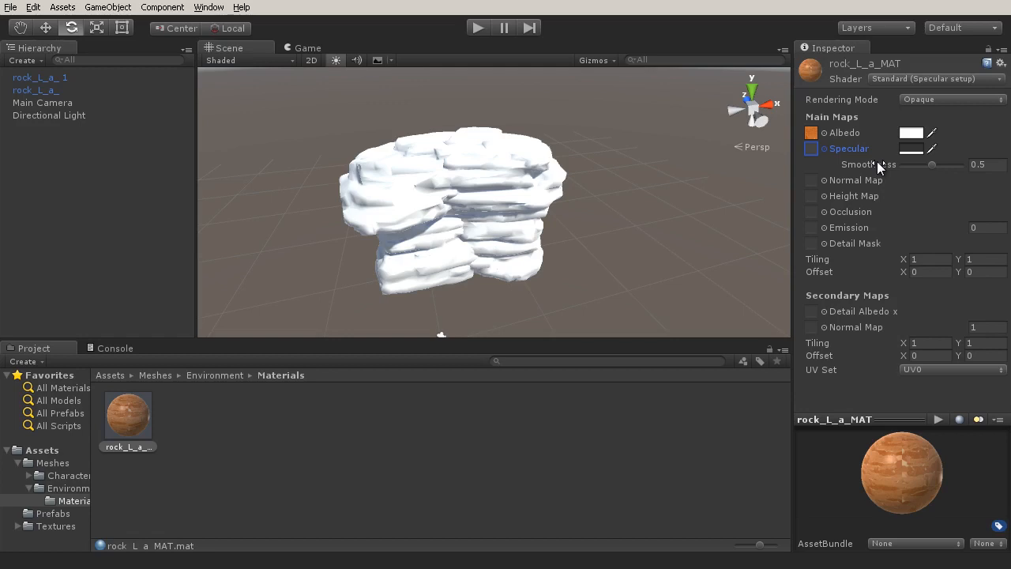
Reassign rock_L_a_SPEC as the specular map of rock_L_a_MAT.
{"action": "left_click", "coordinate": [826, 149]}
{"action": "scroll", "coordinate": [313, 263], "scroll_direction": "down", "scroll_amount": 10}
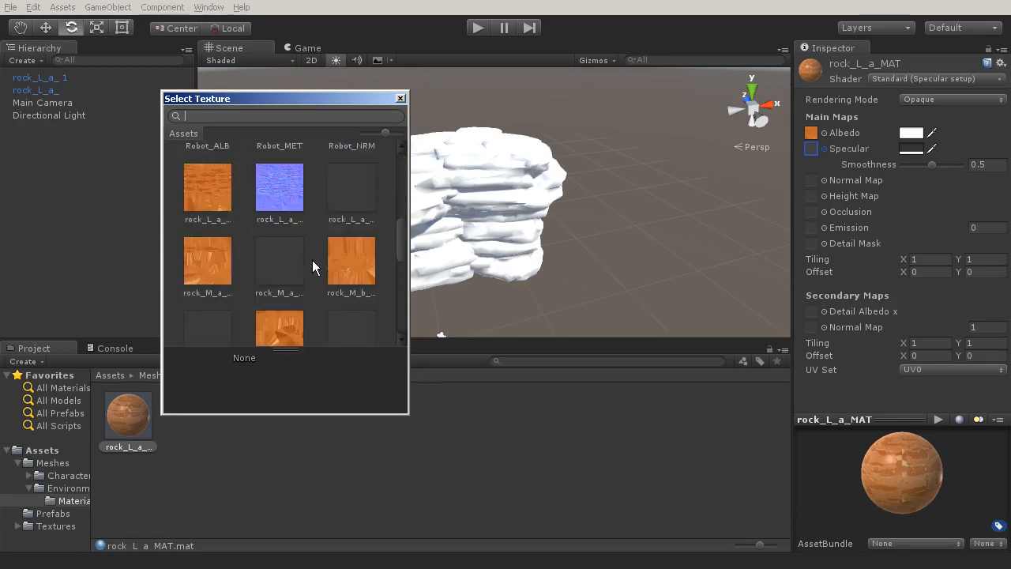
{"action": "scroll", "coordinate": [294, 241], "scroll_direction": "up", "scroll_amount": 3}
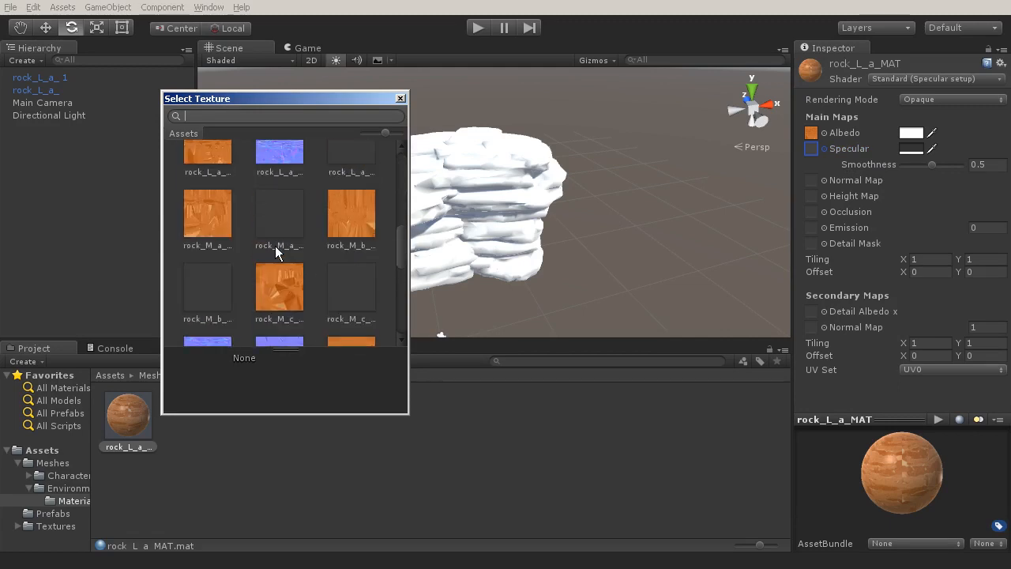
{"action": "double_click", "coordinate": [350, 199]}
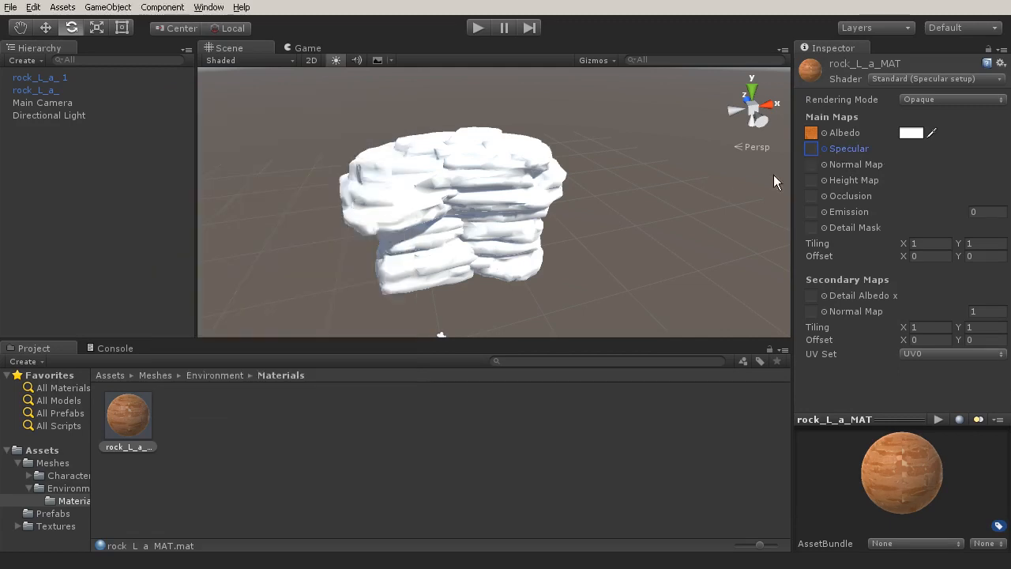
Assign rock_L_a_NRM as the main normal map of rock_L_a_MAT.
{"action": "left_click", "coordinate": [825, 165]}
{"action": "scroll", "coordinate": [278, 286], "scroll_direction": "down", "scroll_amount": 5}
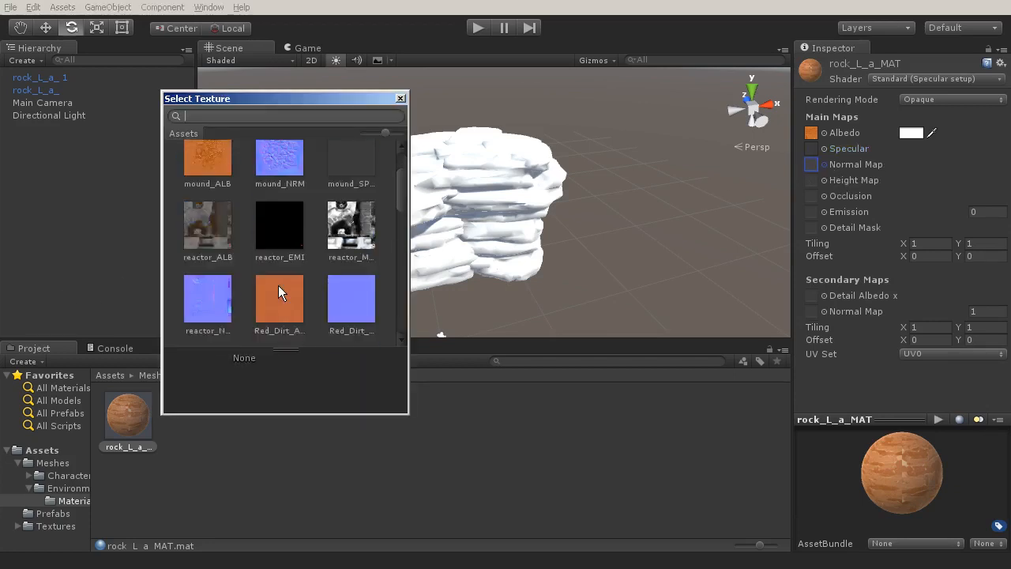
{"action": "scroll", "coordinate": [278, 288], "scroll_direction": "down", "scroll_amount": 3}
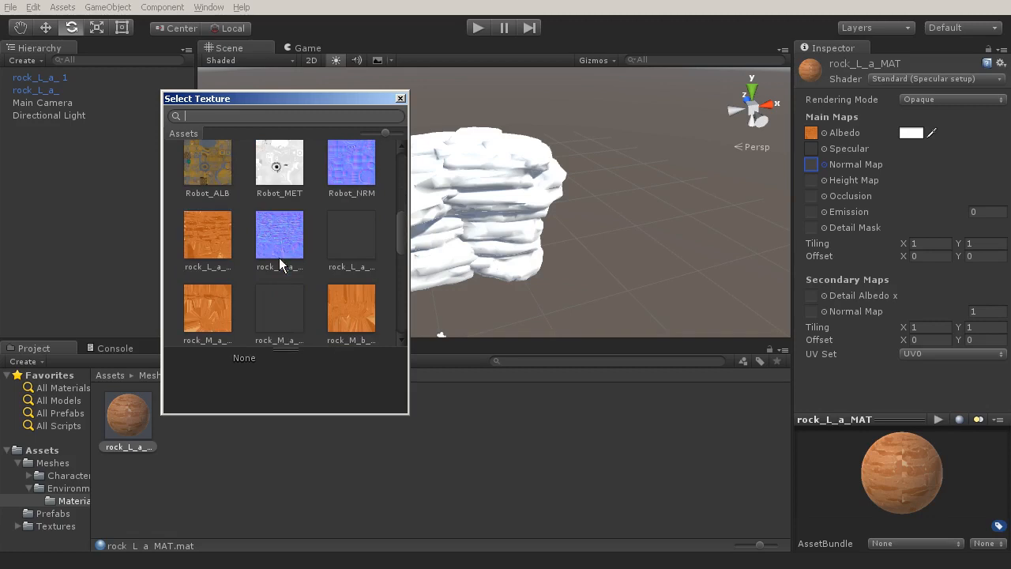
{"action": "double_click", "coordinate": [282, 251]}
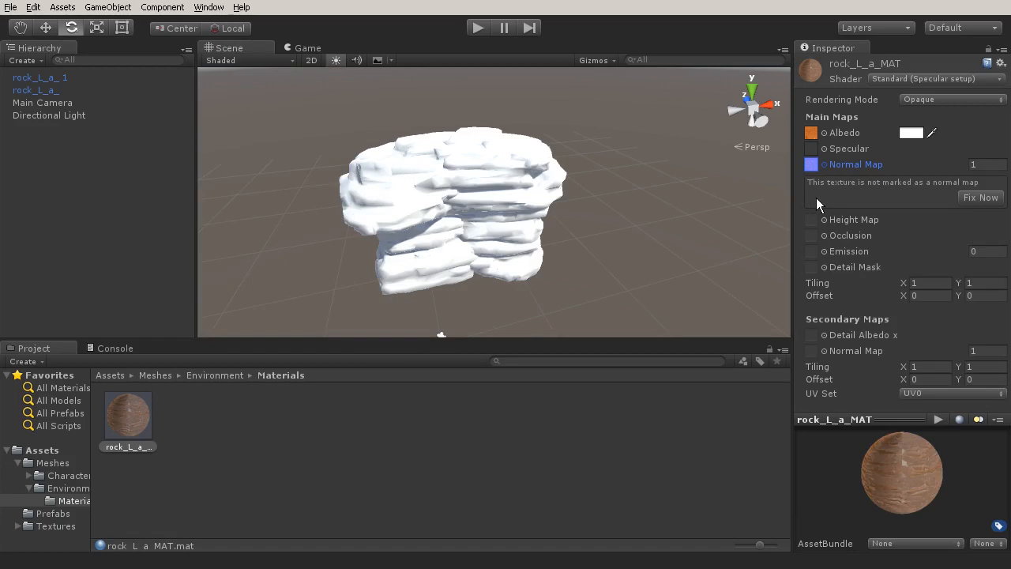
Examine the texture type options in the import settings of rock_L_a_NRM in the Textures folder.
{"action": "left_click", "coordinate": [49, 526]}
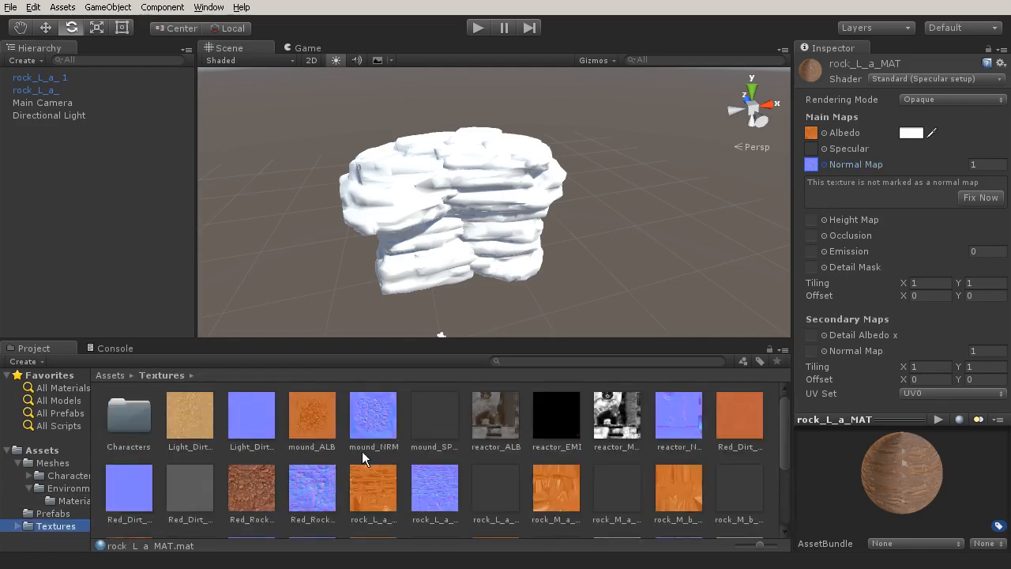
{"action": "left_click", "coordinate": [429, 484]}
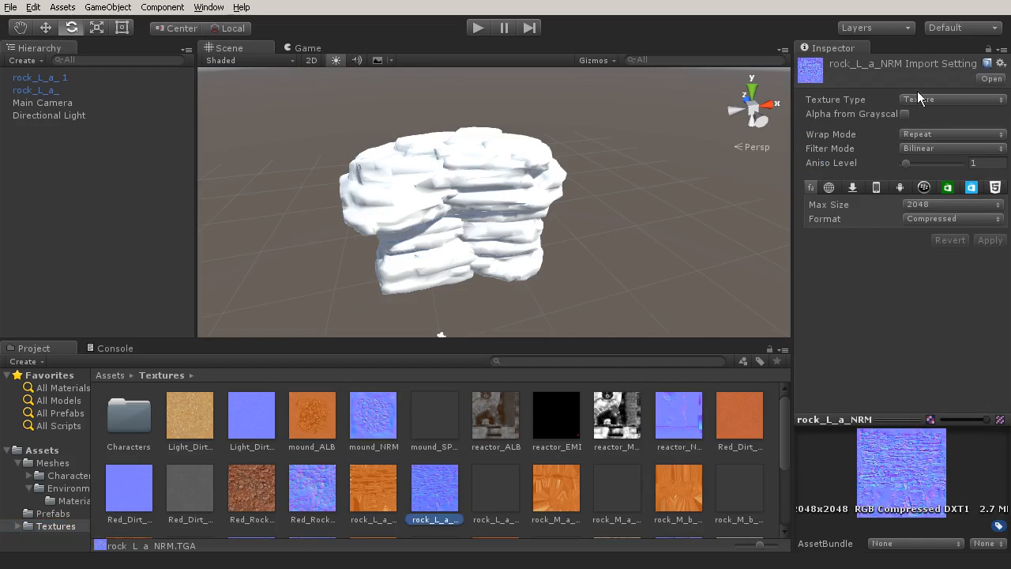
{"action": "left_click", "coordinate": [967, 99]}
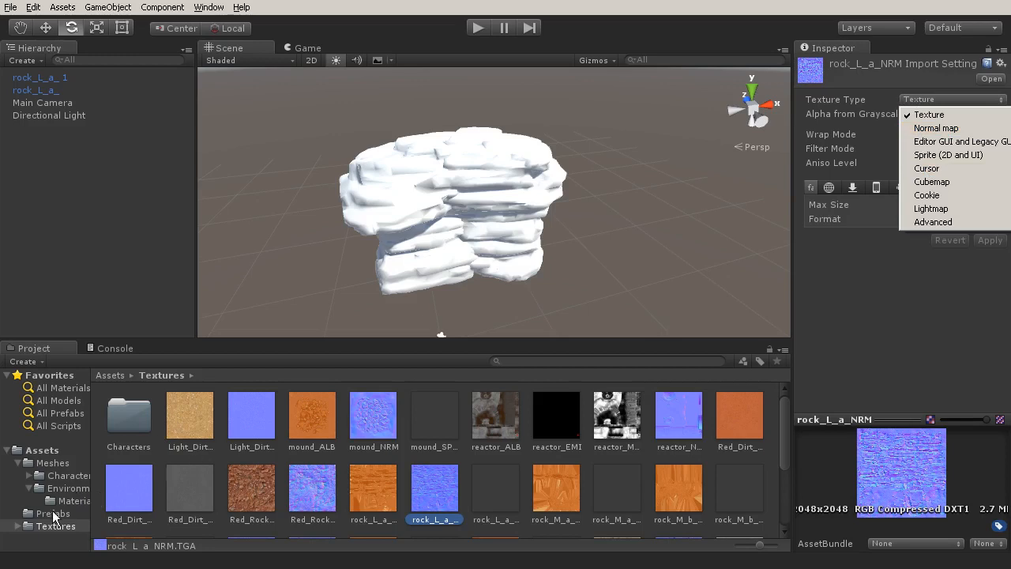
Return to rock_L_a_MAT and apply the automatic fix that marks its assigned texture as a normal map.
{"action": "left_click", "coordinate": [74, 501]}
{"action": "left_click", "coordinate": [128, 414]}
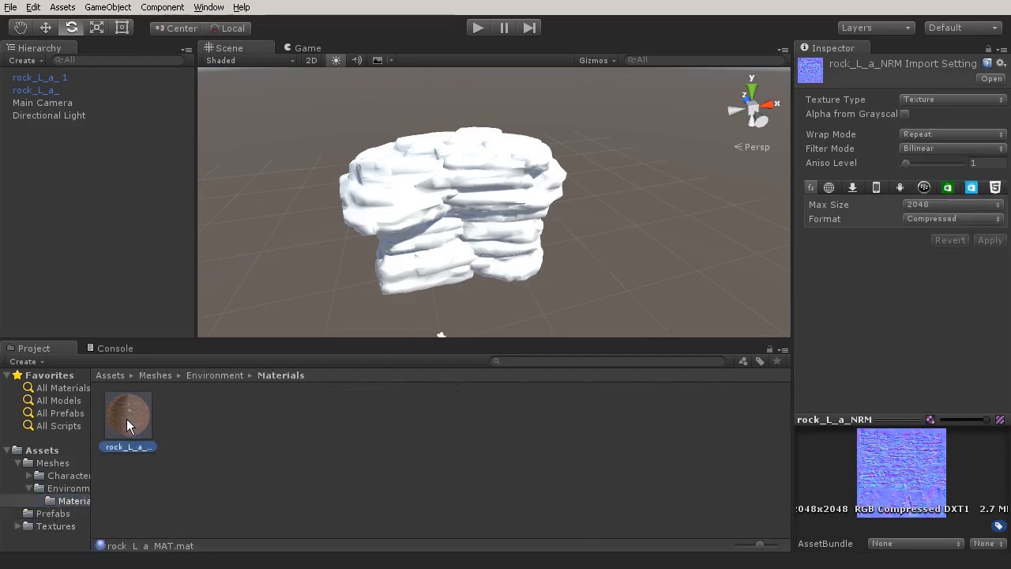
{"action": "left_click", "coordinate": [980, 199]}
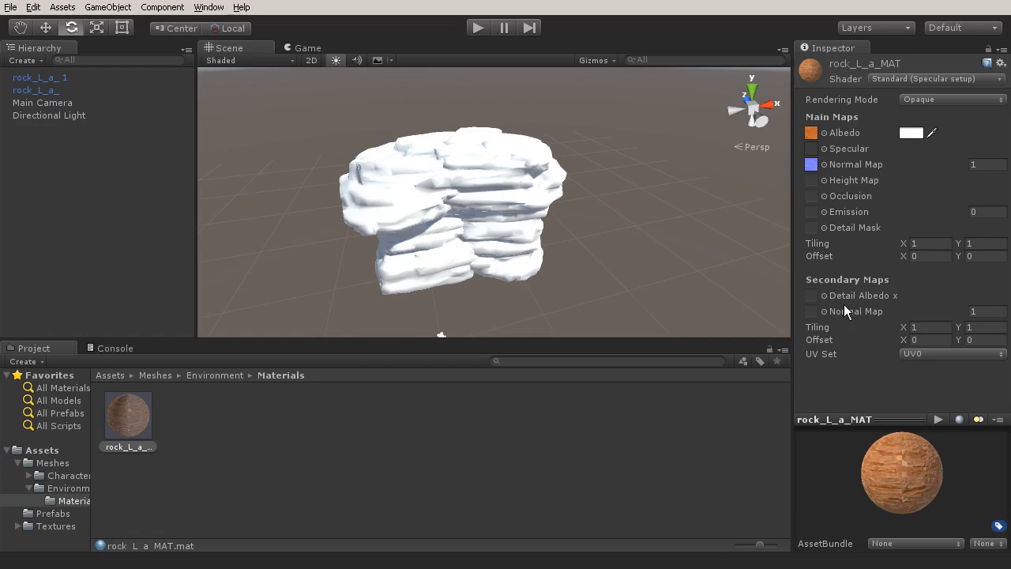
Apply rock_L_a_MAT to the right-hand large rock in the scene.
{"action": "mouse_move", "coordinate": [848, 297]}
{"action": "left_click_drag", "start_coordinate": [134, 418], "coordinate": [510, 221]}
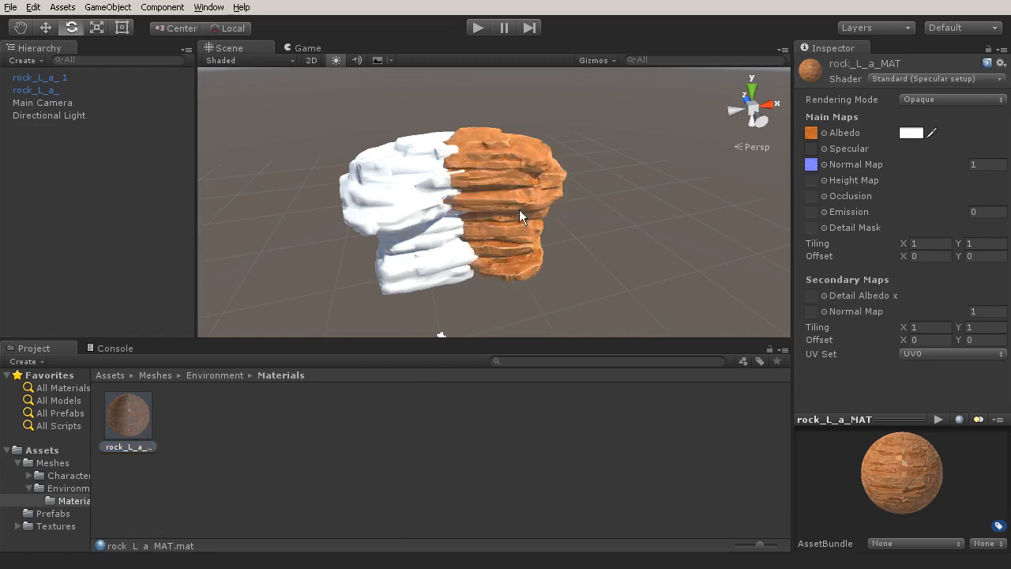
Apply the right-hand rock's material change to its prefab, and check the rock in the Prefabs folder.
{"action": "scroll", "coordinate": [509, 180], "scroll_direction": "up", "scroll_amount": 5}
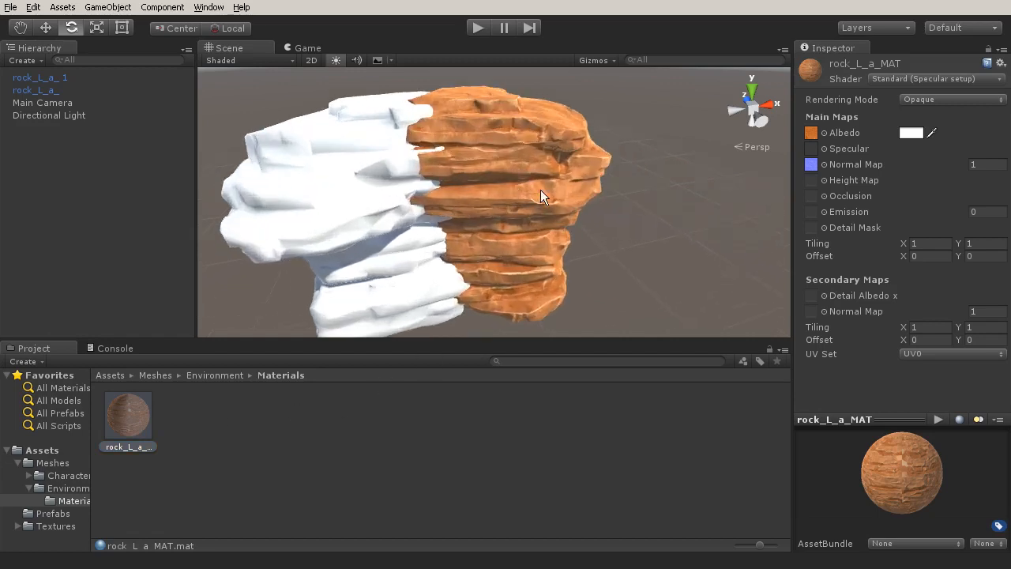
{"action": "left_click_drag", "start_coordinate": [581, 203], "coordinate": [518, 187], "text": "alt"}
{"action": "left_click", "coordinate": [518, 187]}
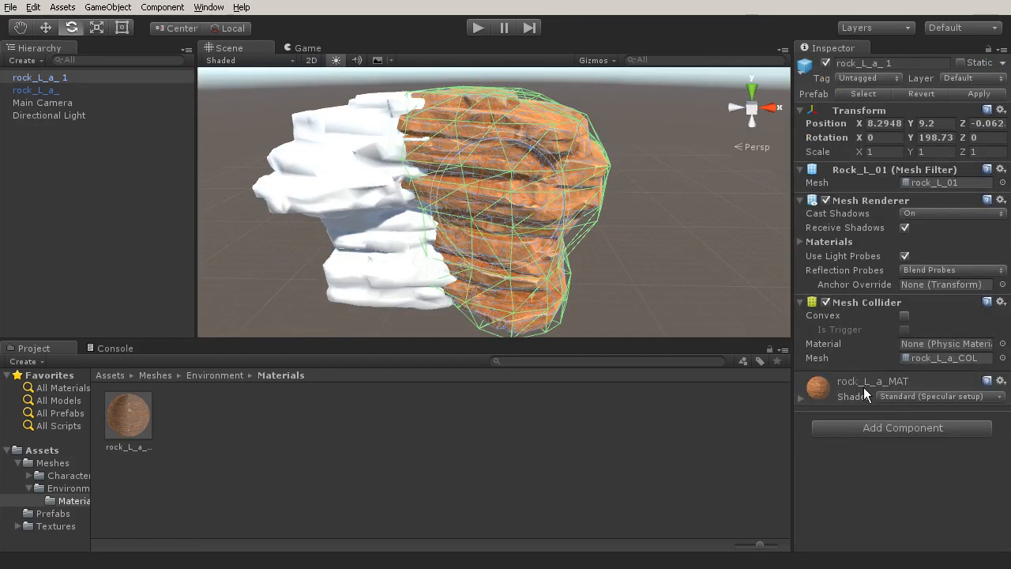
{"action": "left_click", "coordinate": [961, 93]}
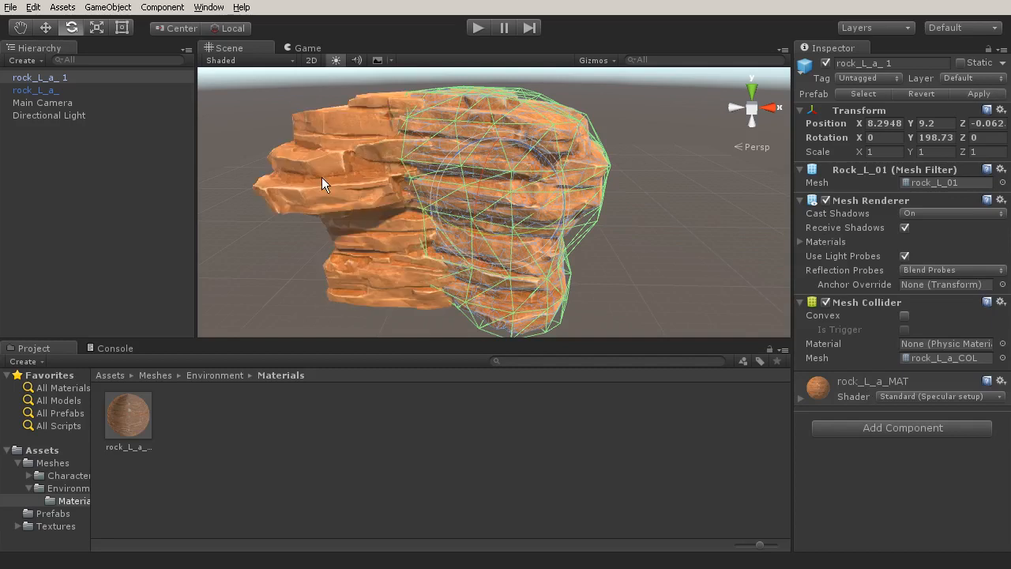
{"action": "left_click", "coordinate": [58, 514]}
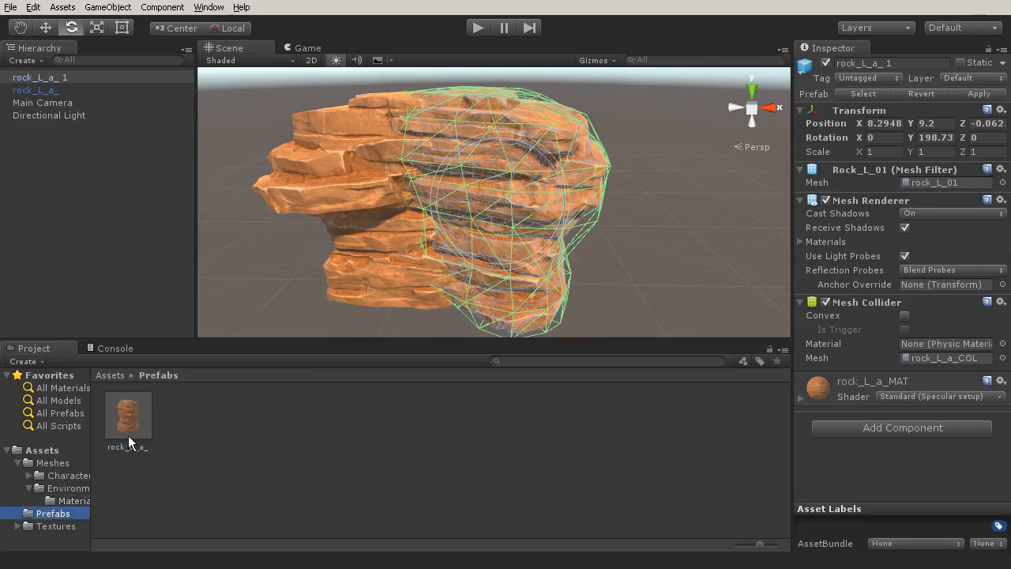
Assign rock_overlay_NRM as the secondary normal map of rock_L_a_MAT and apply the automatic fix that marks it as a normal map.
{"action": "left_click", "coordinate": [63, 500]}
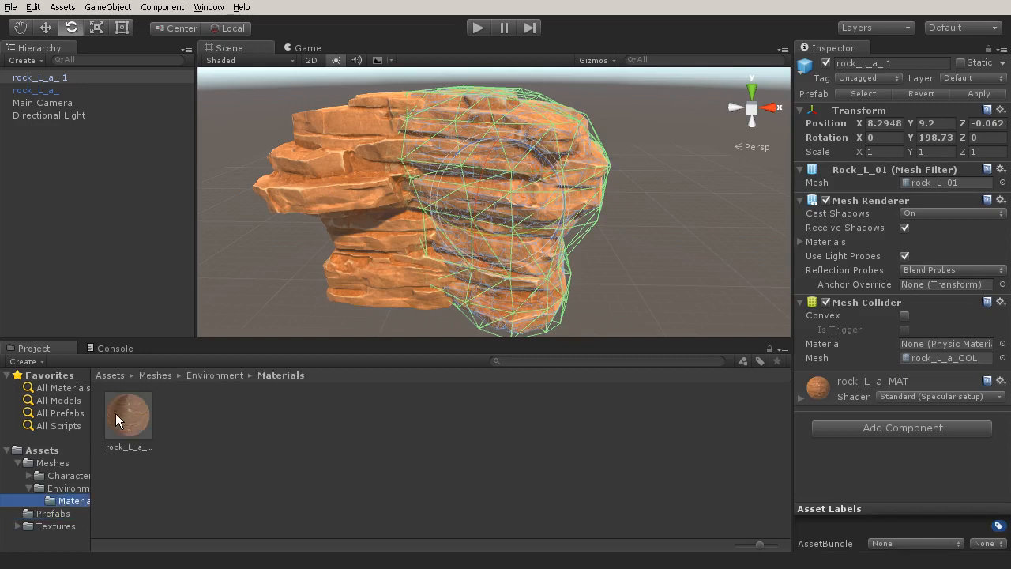
{"action": "left_click", "coordinate": [120, 413]}
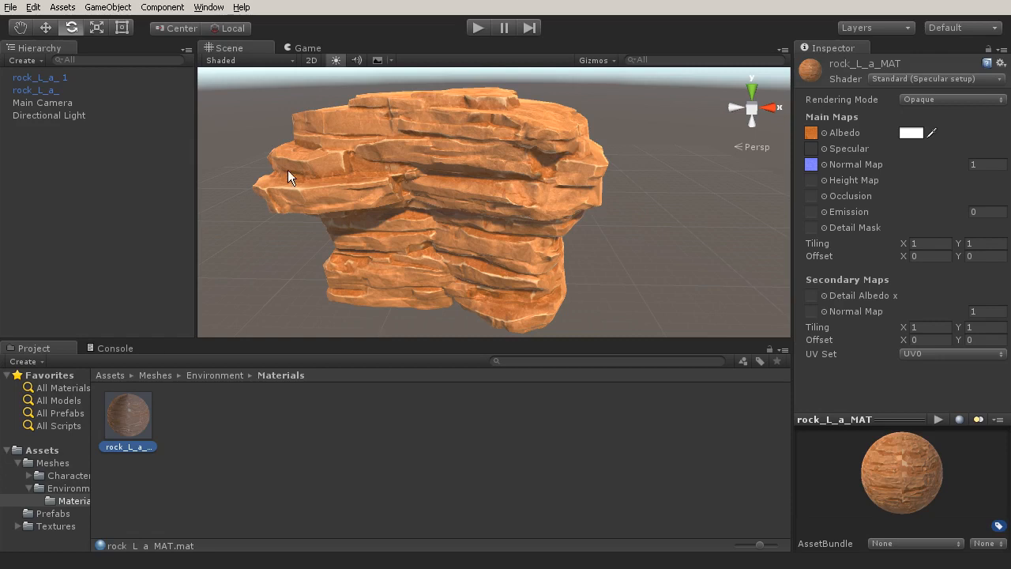
{"action": "left_click", "coordinate": [824, 312]}
{"action": "scroll", "coordinate": [299, 218], "scroll_direction": "down", "scroll_amount": 10}
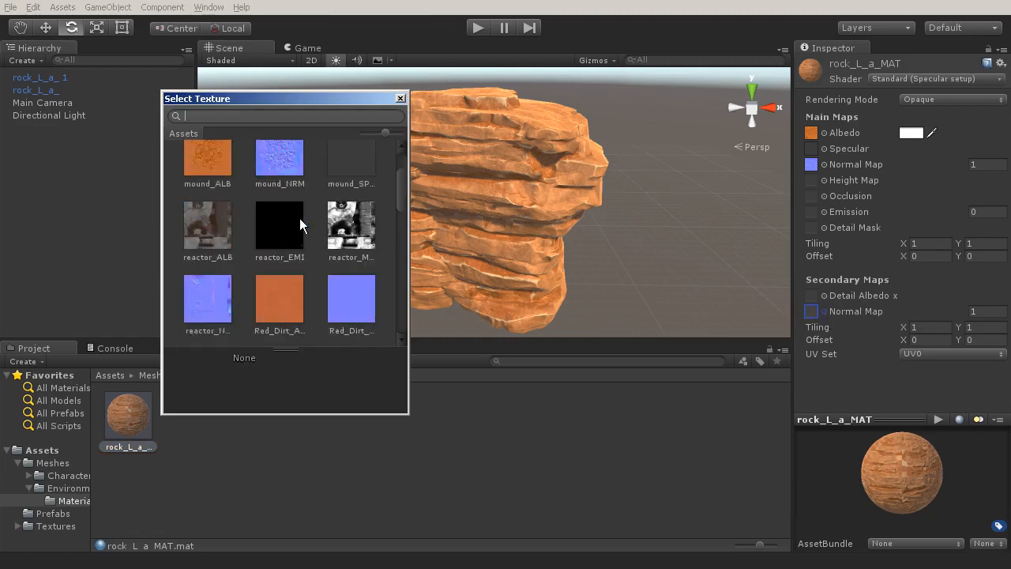
{"action": "scroll", "coordinate": [306, 243], "scroll_direction": "down", "scroll_amount": 1}
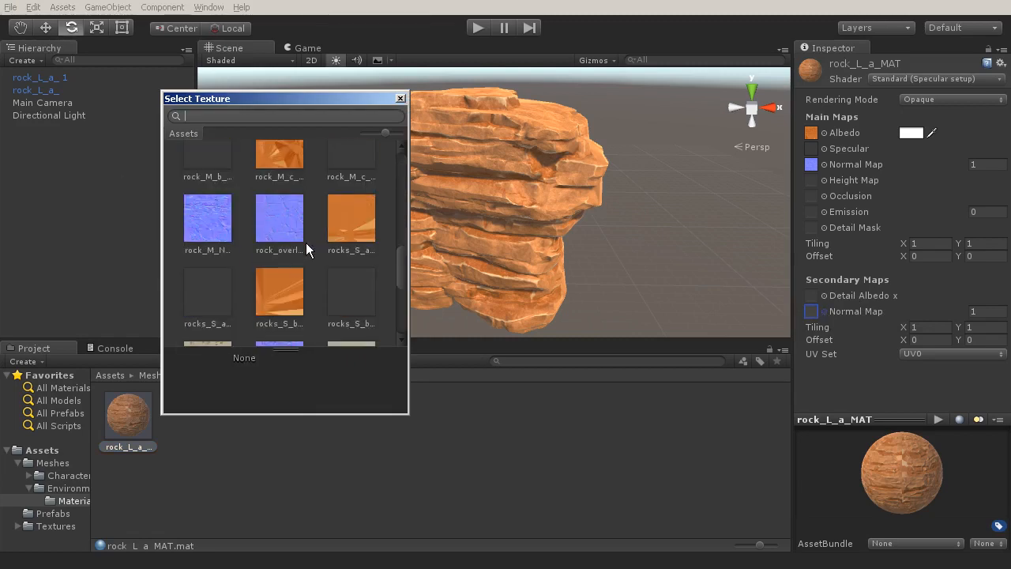
{"action": "left_click", "coordinate": [287, 224]}
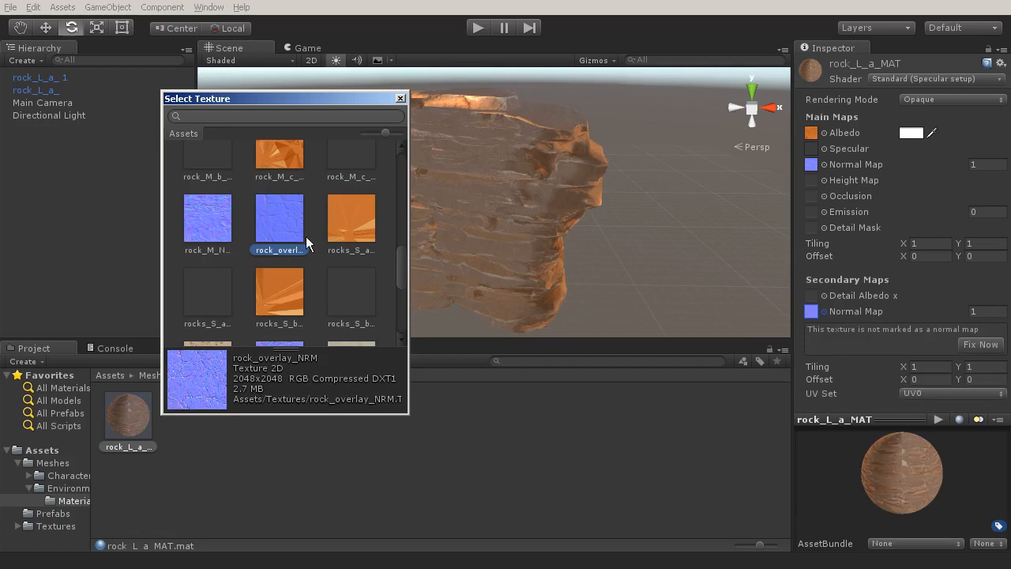
{"action": "left_click_drag", "start_coordinate": [355, 99], "coordinate": [235, 85]}
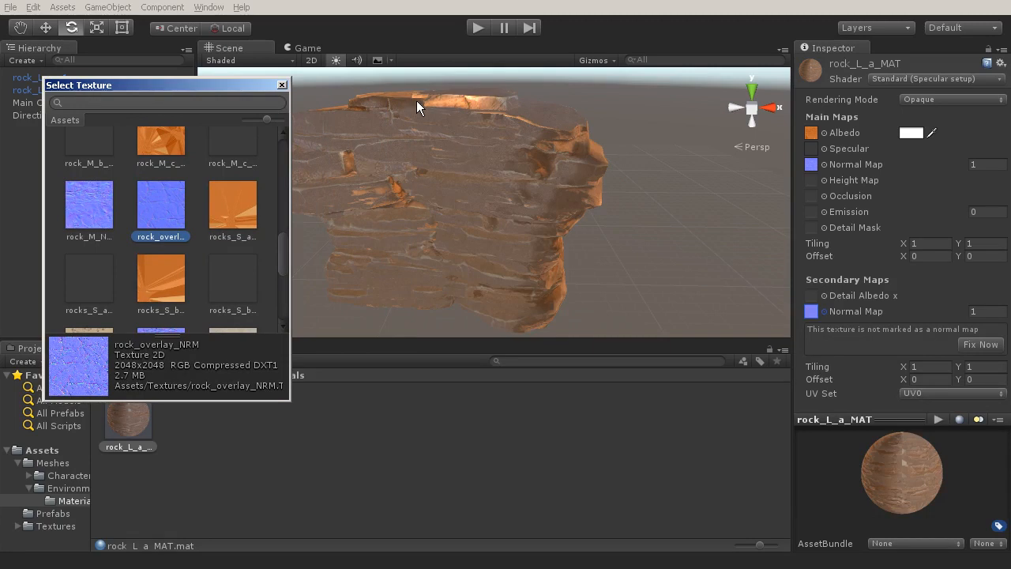
{"action": "left_click", "coordinate": [978, 346]}
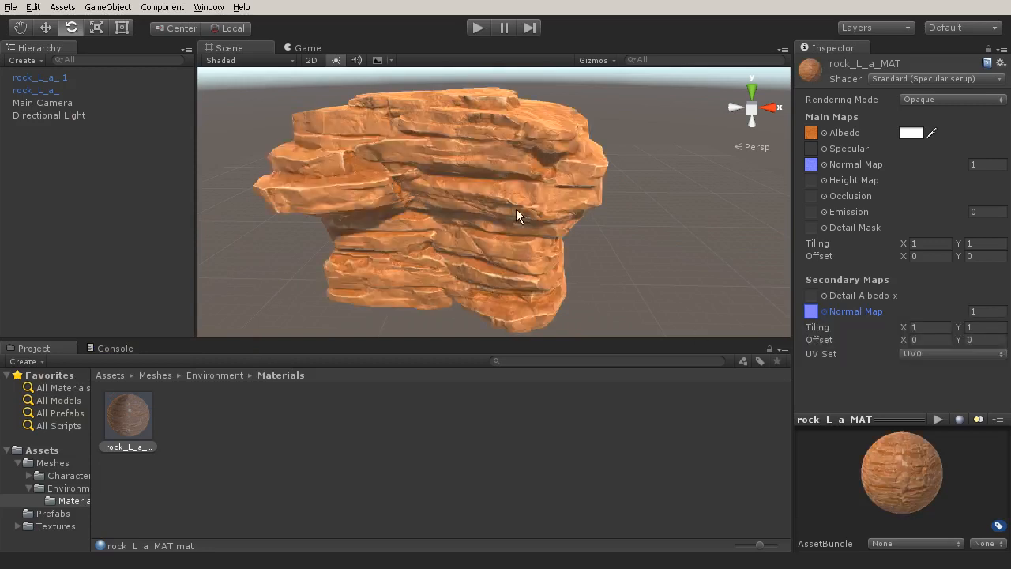
Examine the surface detail of both large rocks in the scene up close and from a distance.
{"action": "scroll", "coordinate": [519, 181], "scroll_direction": "up", "scroll_amount": 5}
{"action": "middle_click_drag", "start_coordinate": [533, 159], "coordinate": [535, 193]}
{"action": "scroll", "coordinate": [457, 197], "scroll_direction": "up", "scroll_amount": 1}
{"action": "scroll", "coordinate": [457, 197], "scroll_direction": "up", "scroll_amount": 5}
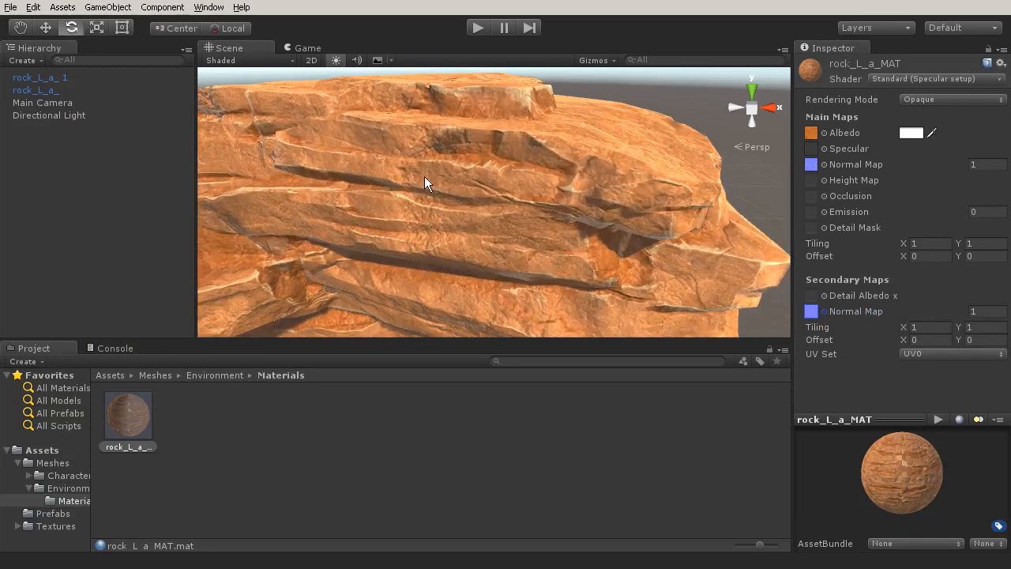
{"action": "scroll", "coordinate": [500, 241], "scroll_direction": "down", "scroll_amount": 8}
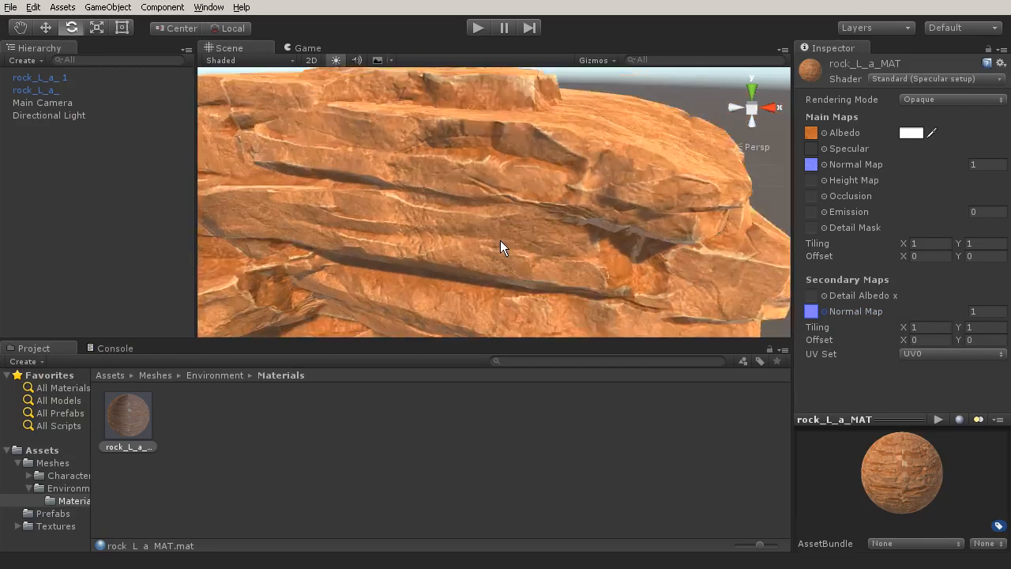
{"action": "scroll", "coordinate": [500, 240], "scroll_direction": "down", "scroll_amount": 3}
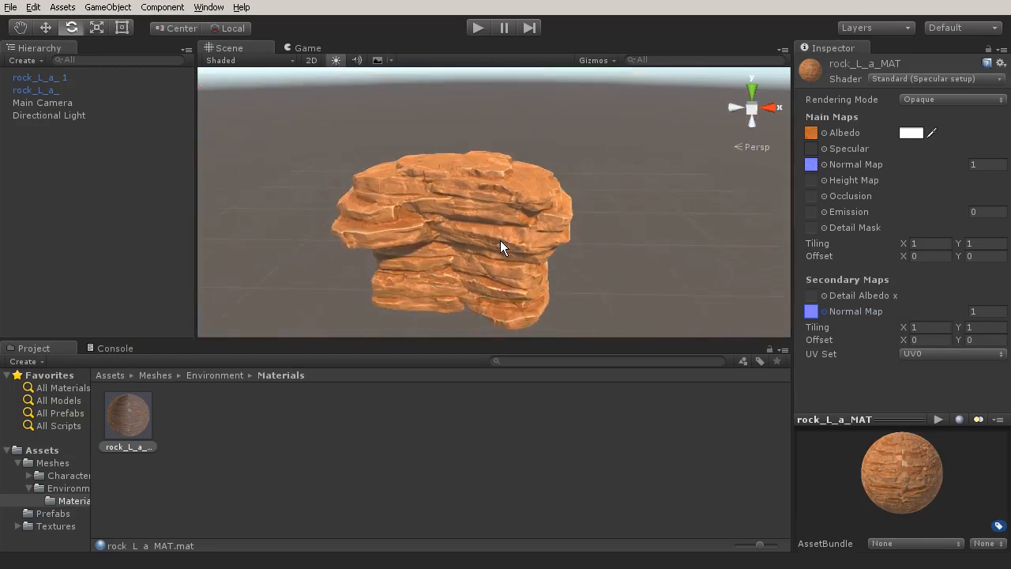
{"action": "scroll", "coordinate": [417, 174], "scroll_direction": "up", "scroll_amount": 6}
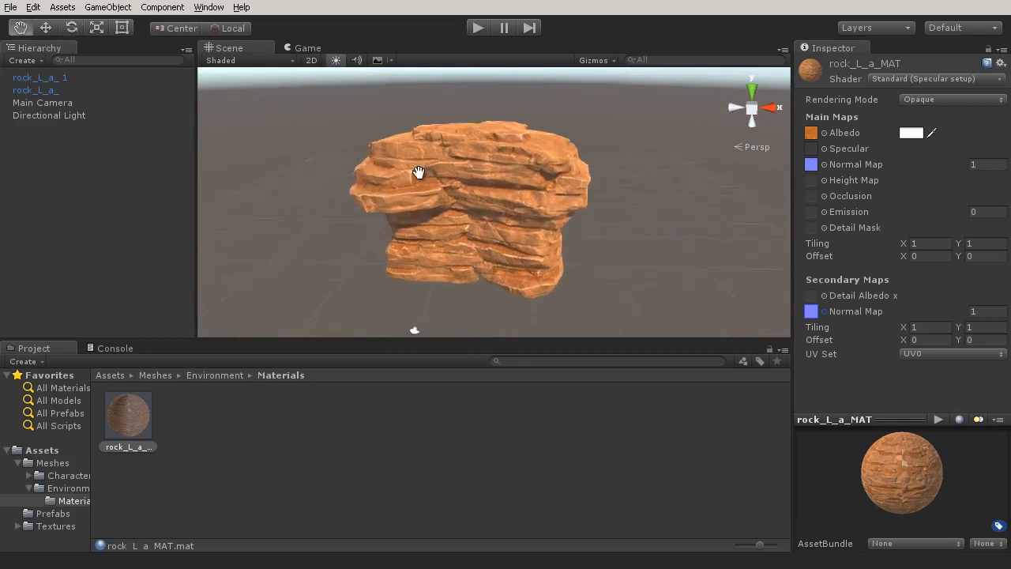
{"action": "scroll", "coordinate": [402, 198], "scroll_direction": "up", "scroll_amount": 3}
{"action": "middle_click_drag", "start_coordinate": [403, 198], "coordinate": [553, 218]}
{"action": "scroll", "coordinate": [436, 188], "scroll_direction": "up", "scroll_amount": 2}
{"action": "scroll", "coordinate": [448, 195], "scroll_direction": "down", "scroll_amount": 2}
{"action": "middle_click_drag", "start_coordinate": [426, 186], "coordinate": [370, 228]}
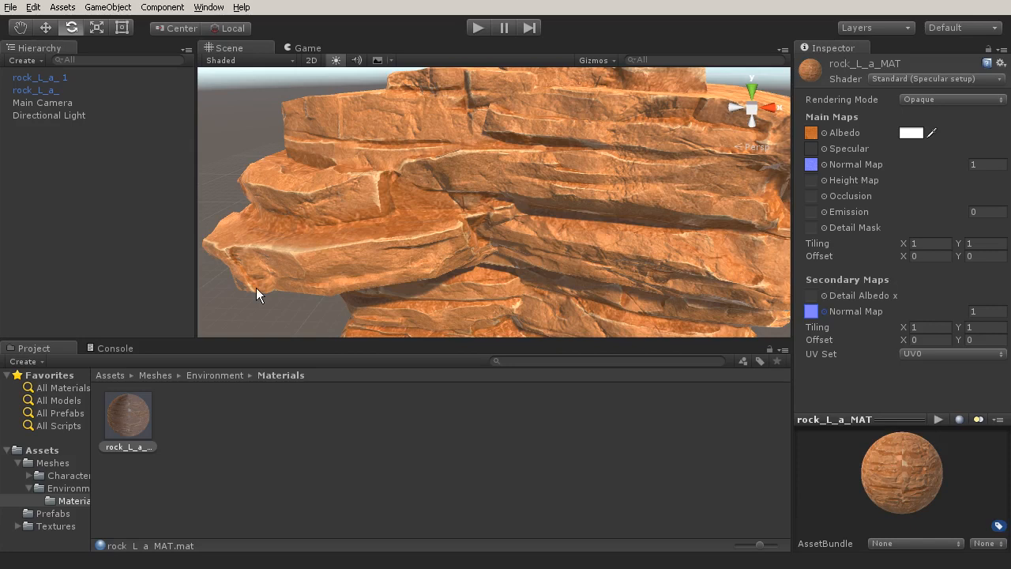
{"action": "scroll", "coordinate": [428, 250], "scroll_direction": "down", "scroll_amount": 10}
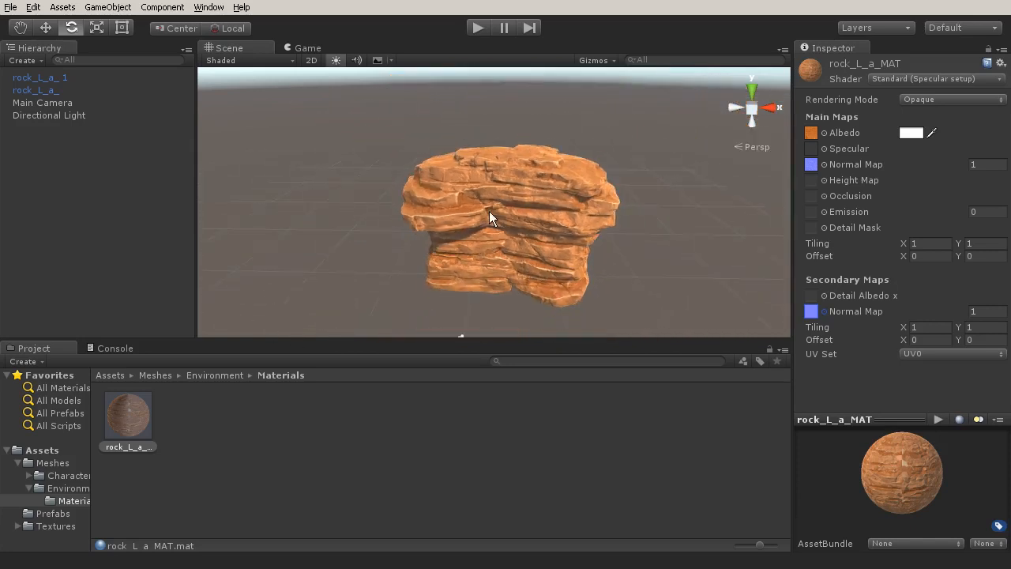
{"action": "left_click", "coordinate": [570, 219]}
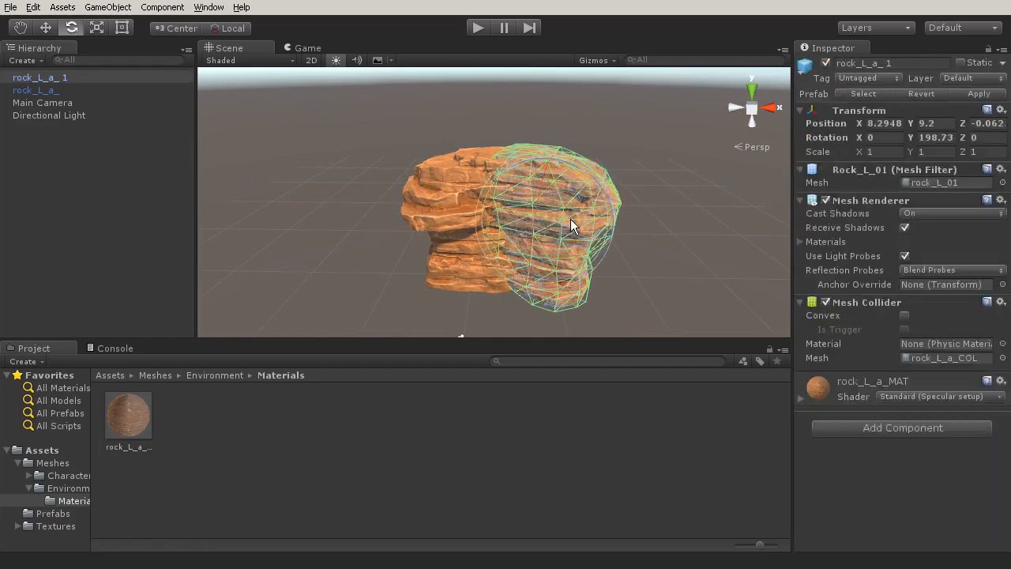
{"action": "left_click_drag", "start_coordinate": [539, 204], "coordinate": [517, 264], "text": "alt"}
{"action": "key", "text": "e"}
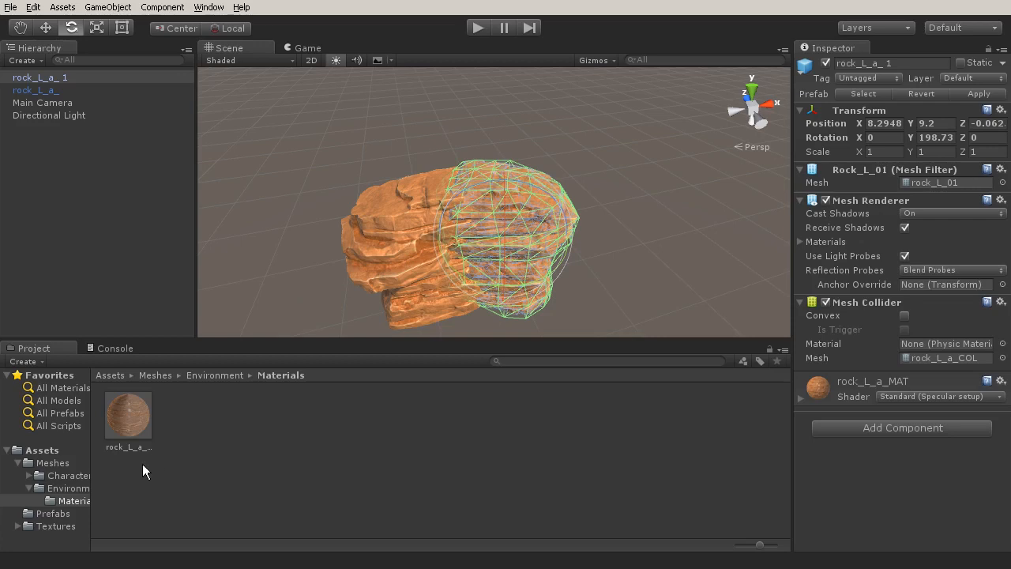
Create a new material named mound_a_MAT in the environment meshes' Materials folder.
{"action": "left_click", "coordinate": [62, 488]}
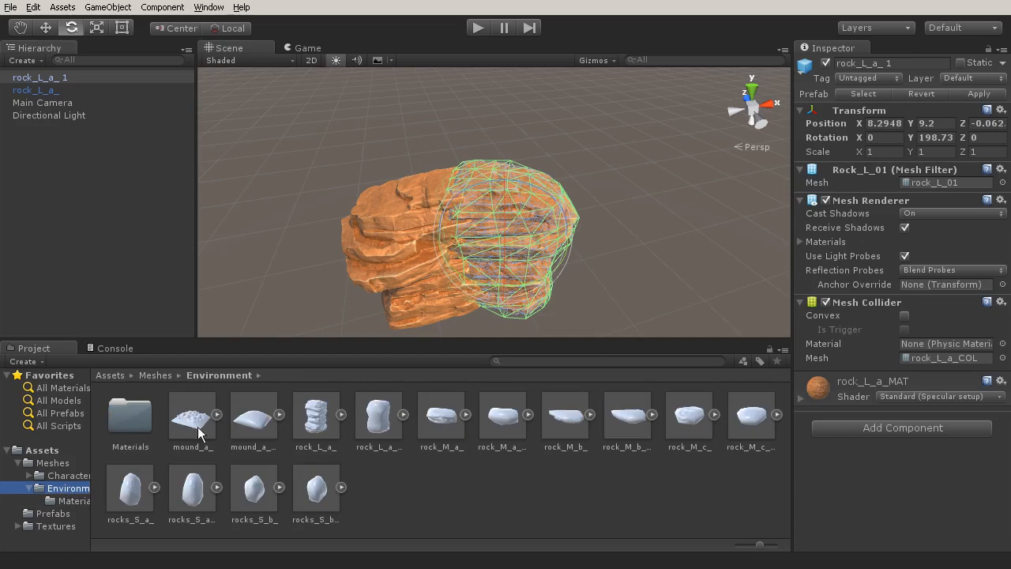
{"action": "left_click", "coordinate": [76, 501]}
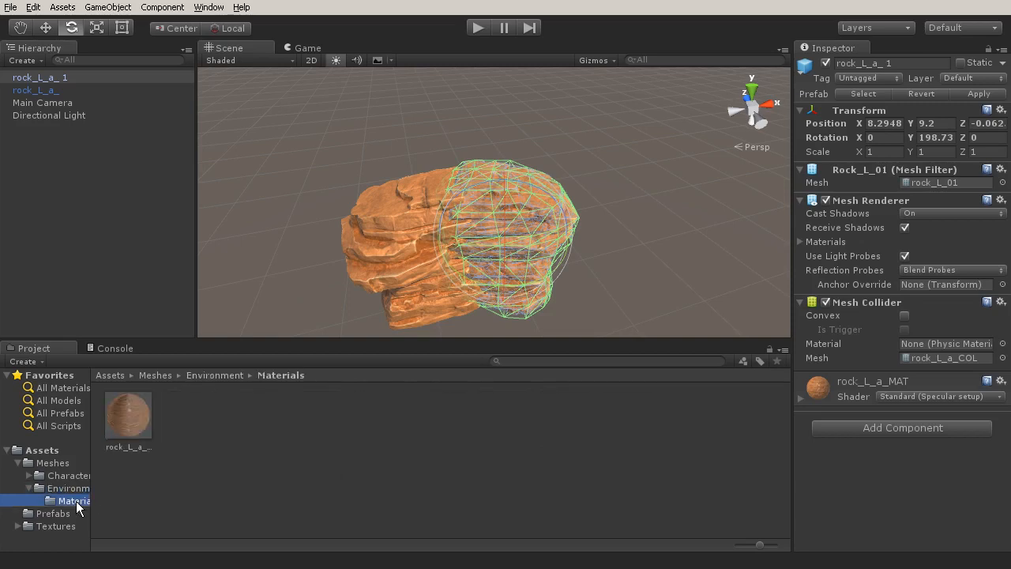
{"action": "right_click", "coordinate": [196, 419]}
{"action": "mouse_move", "coordinate": [237, 422]}
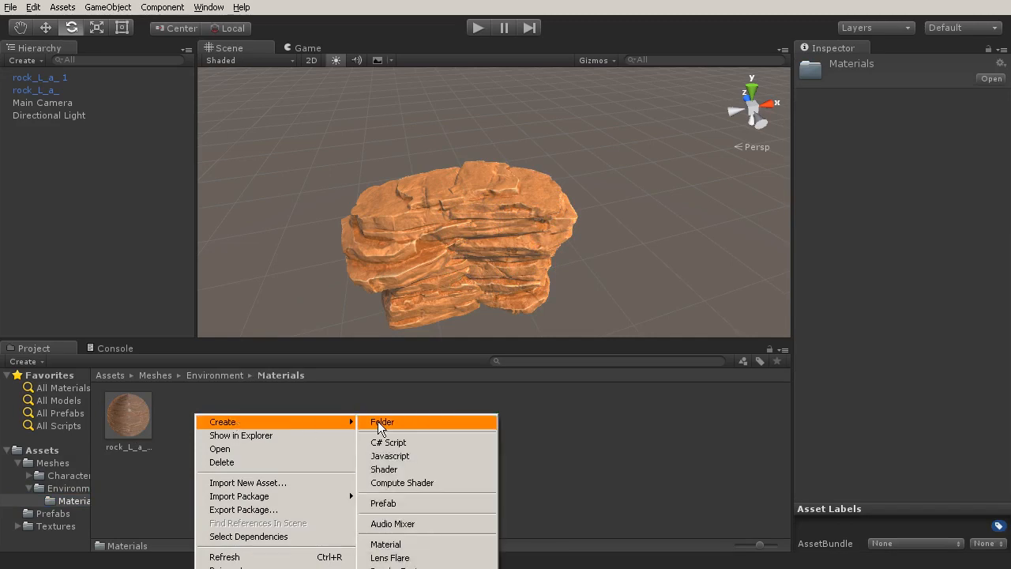
{"action": "left_click", "coordinate": [390, 544]}
{"action": "type", "text": "Mound"}
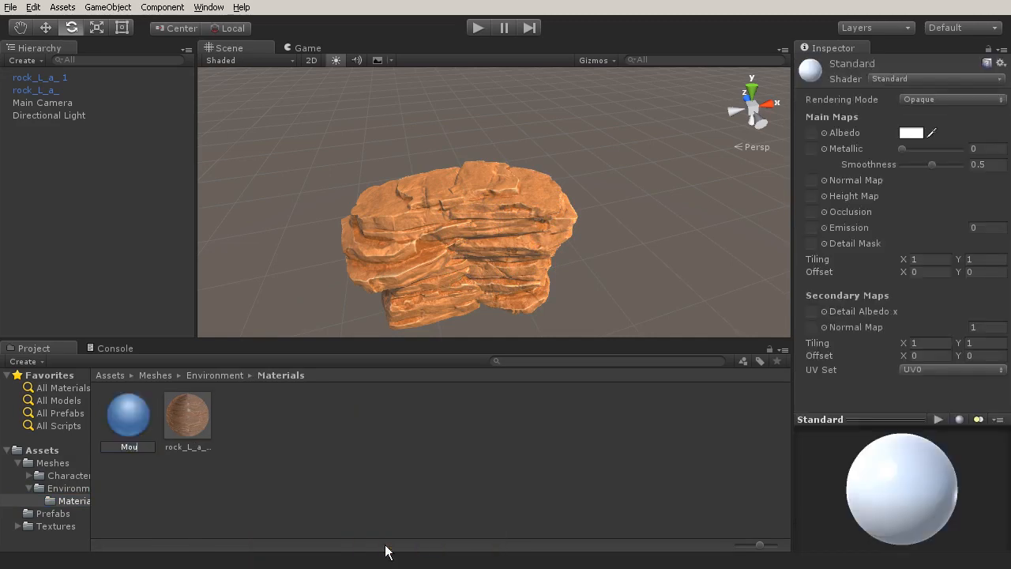
{"action": "key", "text": "BackSpace"}
{"action": "key", "text": "BackSpace"}
{"action": "key", "text": "BackSpace"}
{"action": "key", "text": "BackSpace"}
{"action": "key", "text": "BackSpace"}
{"action": "type", "text": "mound_a_MAT"}
{"action": "key", "text": "Return"}
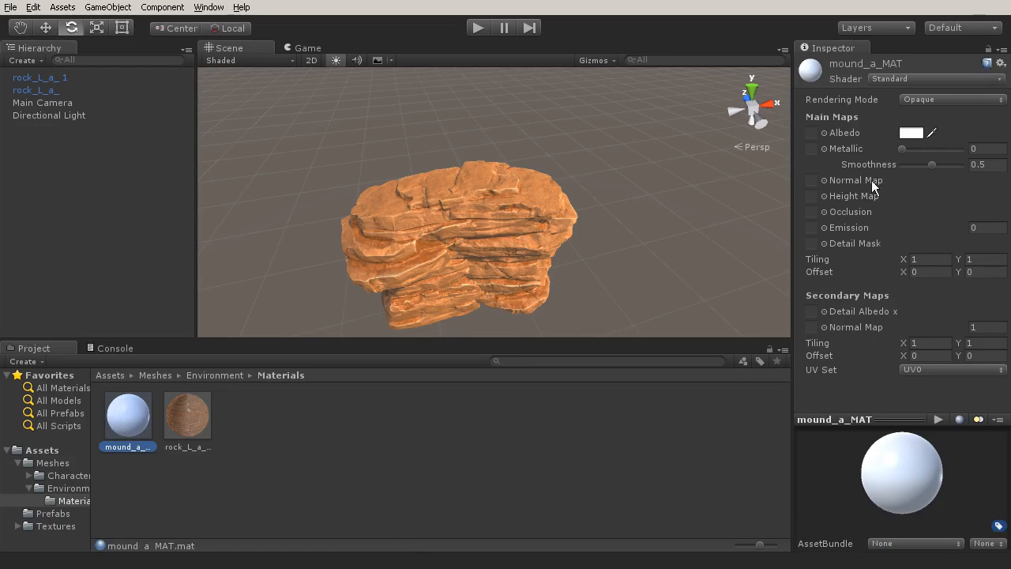
Assign the mound_ALB texture as the albedo map of mound_a_MAT.
{"action": "left_click", "coordinate": [824, 134]}
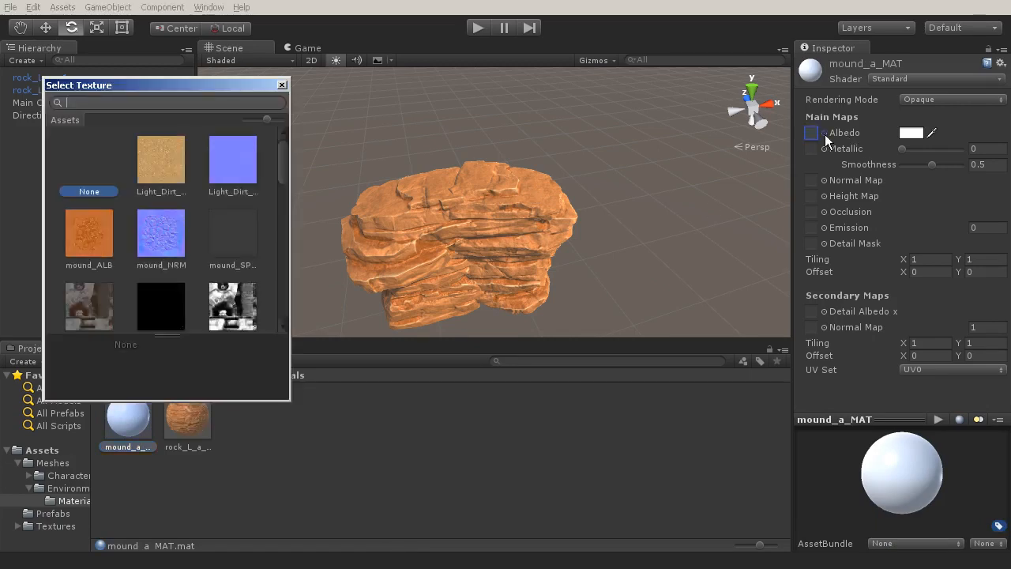
{"action": "left_click", "coordinate": [98, 236]}
{"action": "double_click", "coordinate": [80, 239]}
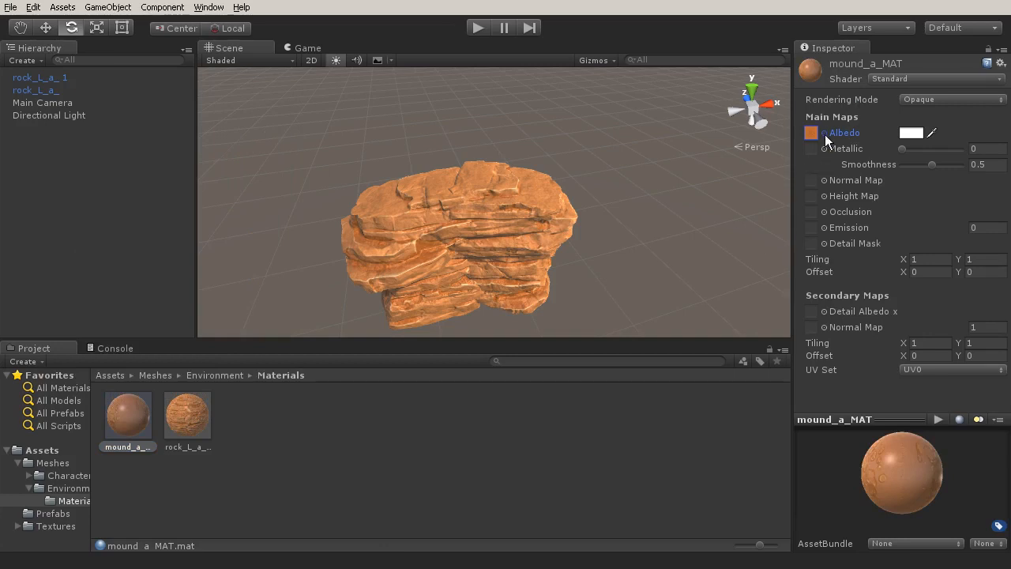
Switch mound_a_MAT to the Standard (Specular setup) shader and assign the mound specular texture as its specular map.
{"action": "left_click", "coordinate": [917, 78]}
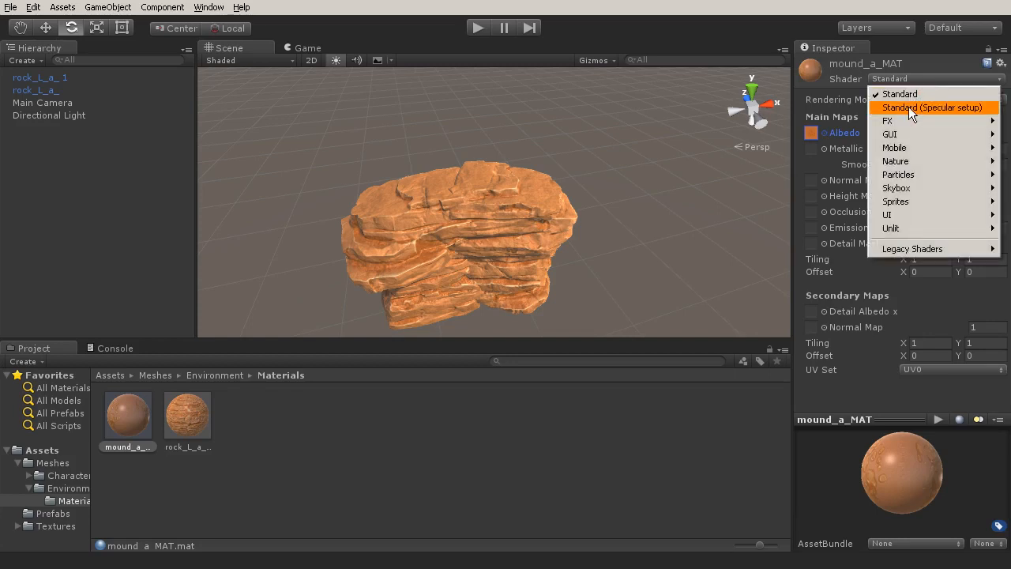
{"action": "left_click", "coordinate": [908, 106]}
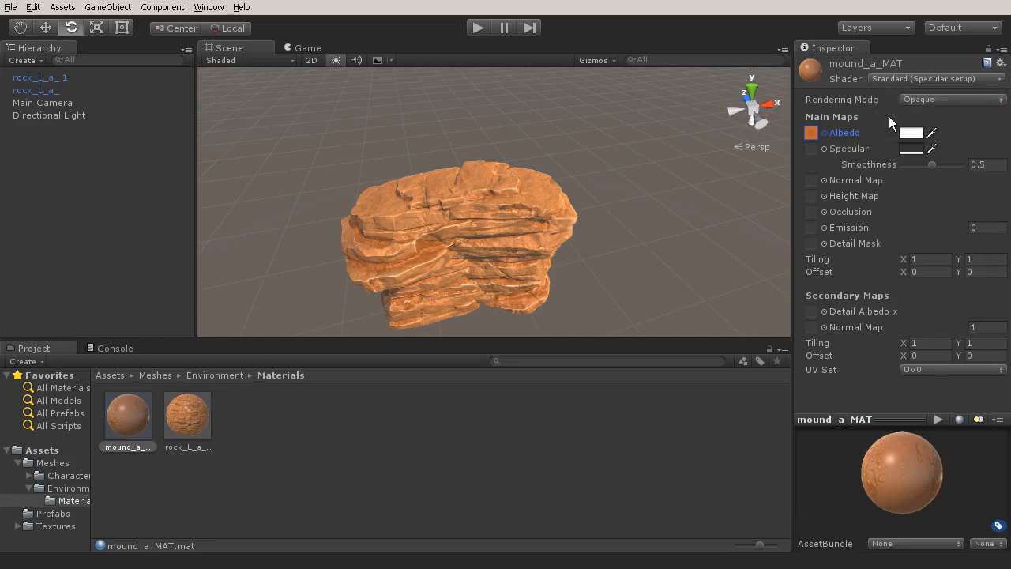
{"action": "left_click", "coordinate": [824, 149]}
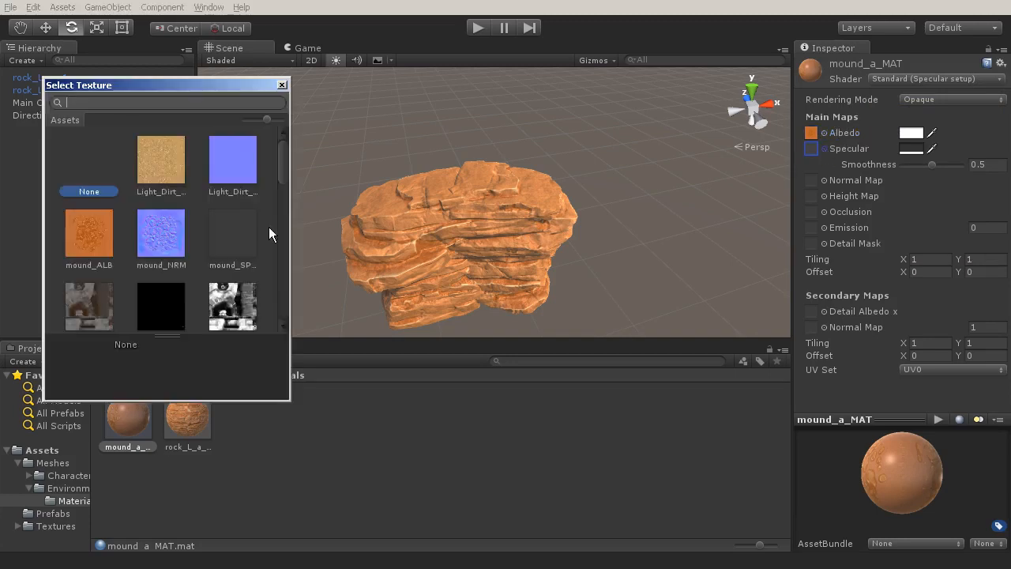
{"action": "double_click", "coordinate": [239, 242]}
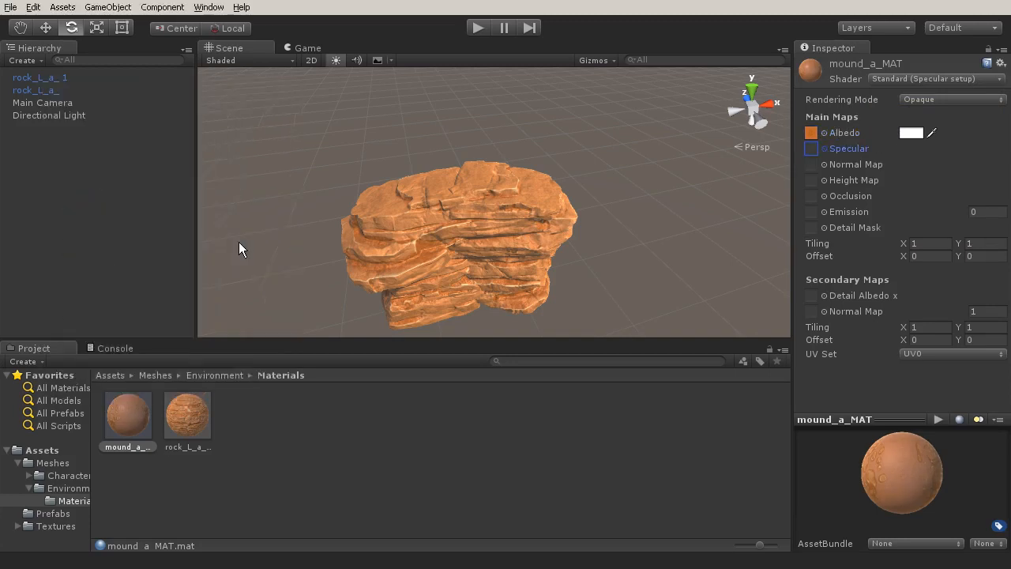
Assign mound_NRM as the main normal map of mound_a_MAT and apply the automatic fix that marks it as a normal map.
{"action": "left_click", "coordinate": [824, 164]}
{"action": "double_click", "coordinate": [161, 234]}
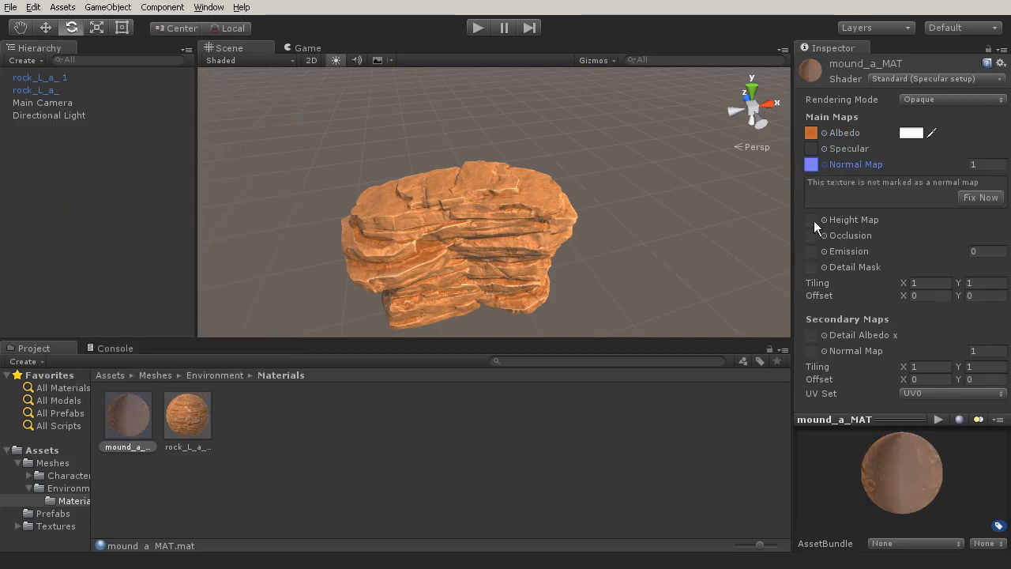
{"action": "left_click", "coordinate": [980, 198]}
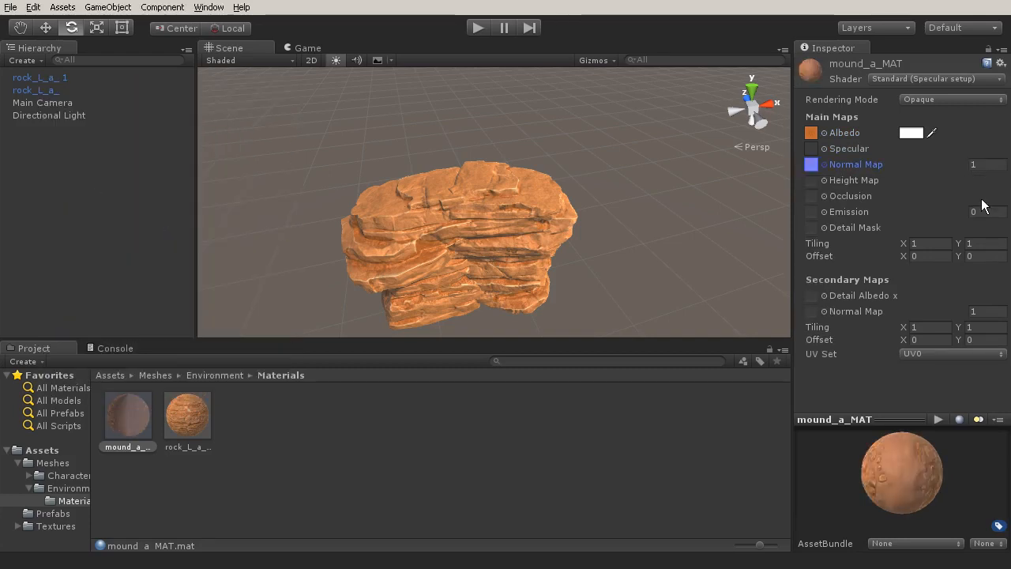
{"action": "left_click", "coordinate": [984, 165]}
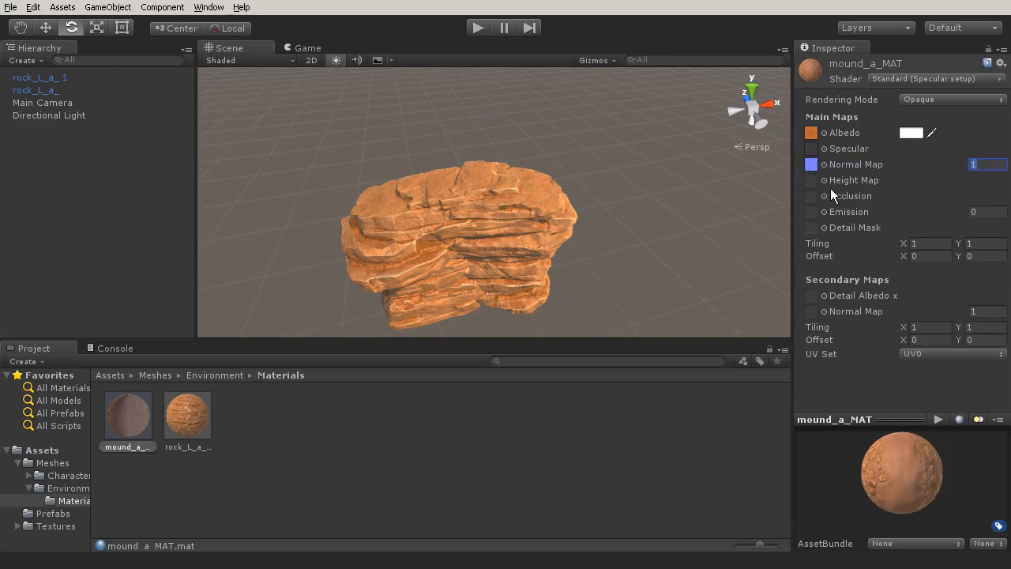
Assign sand_NRM as the secondary normal map of mound_a_MAT and apply the automatic fix that marks it as a normal map.
{"action": "left_click", "coordinate": [811, 311]}
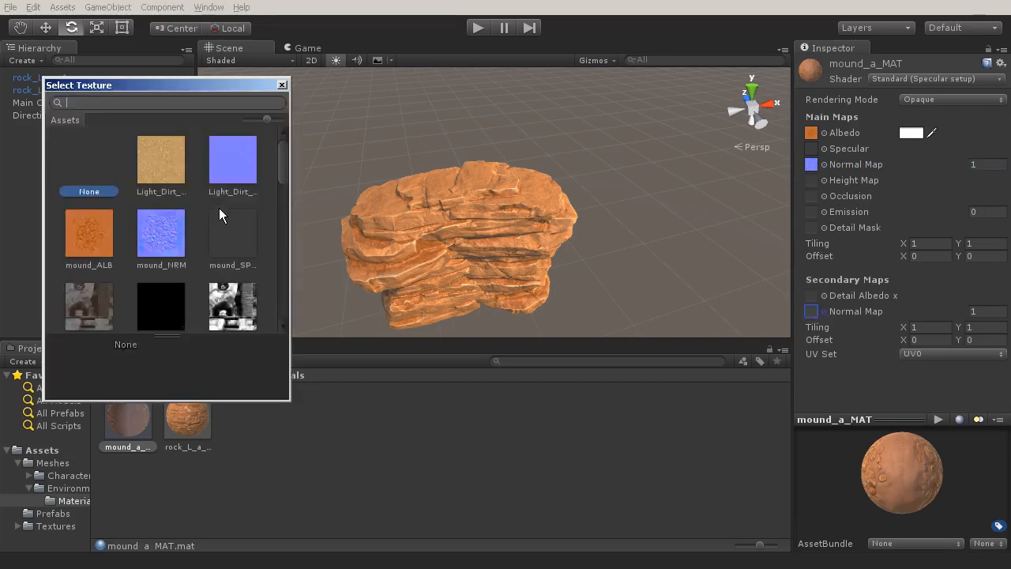
{"action": "scroll", "coordinate": [229, 174], "scroll_direction": "down", "scroll_amount": 5}
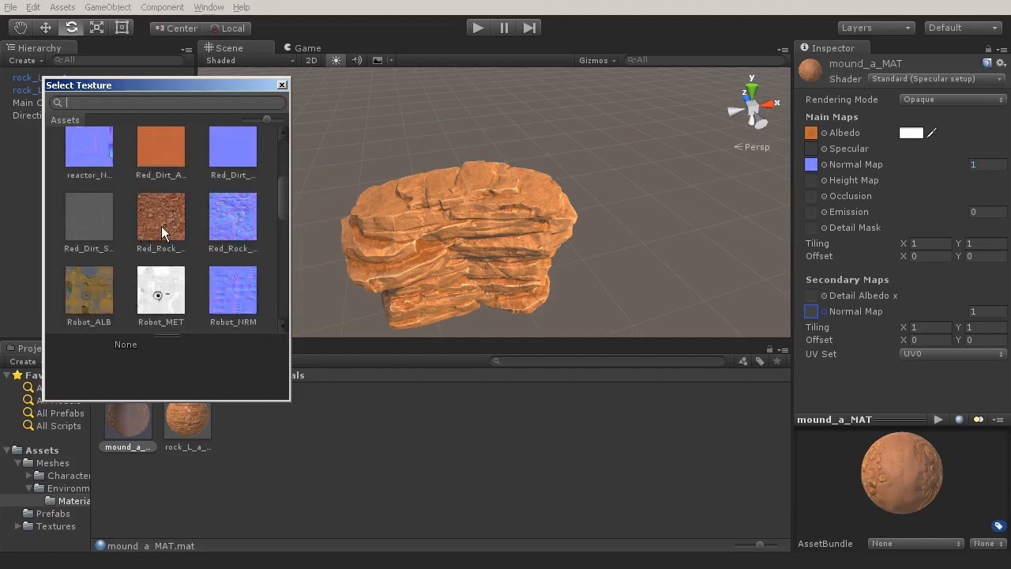
{"action": "scroll", "coordinate": [162, 233], "scroll_direction": "down", "scroll_amount": 3}
{"action": "scroll", "coordinate": [161, 226], "scroll_direction": "down", "scroll_amount": 8}
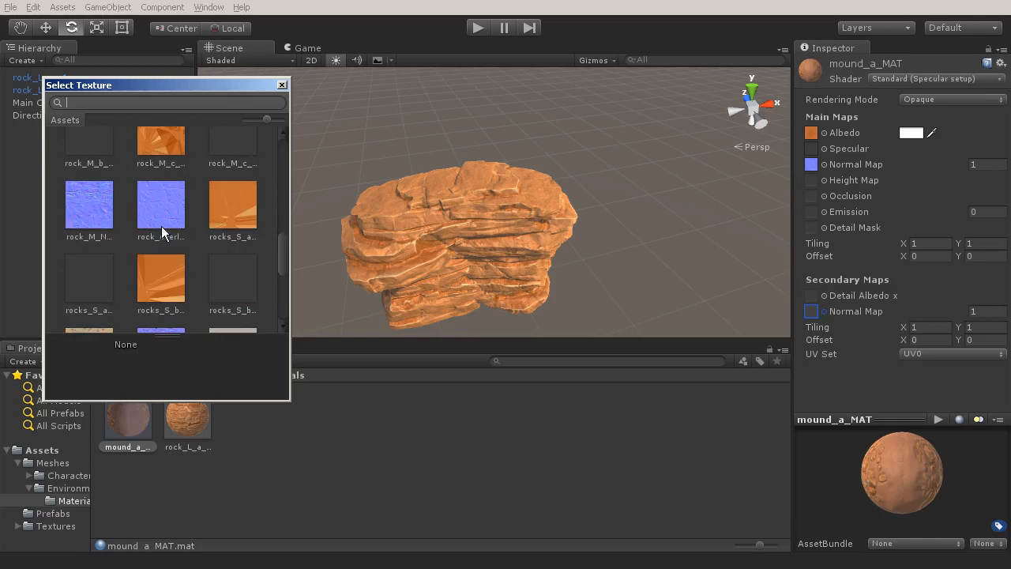
{"action": "scroll", "coordinate": [161, 227], "scroll_direction": "down", "scroll_amount": 2}
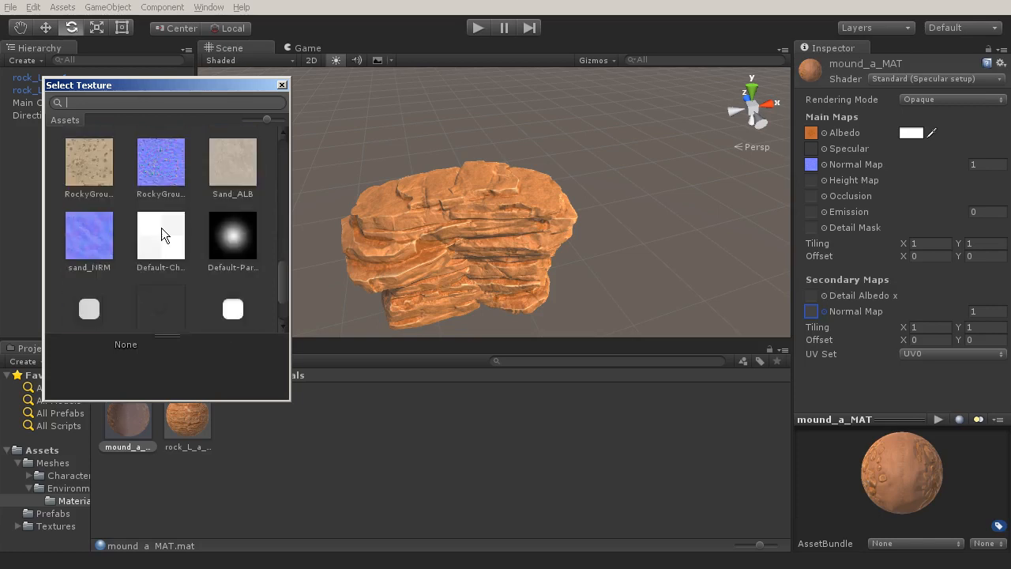
{"action": "left_click", "coordinate": [99, 247]}
{"action": "double_click", "coordinate": [99, 242]}
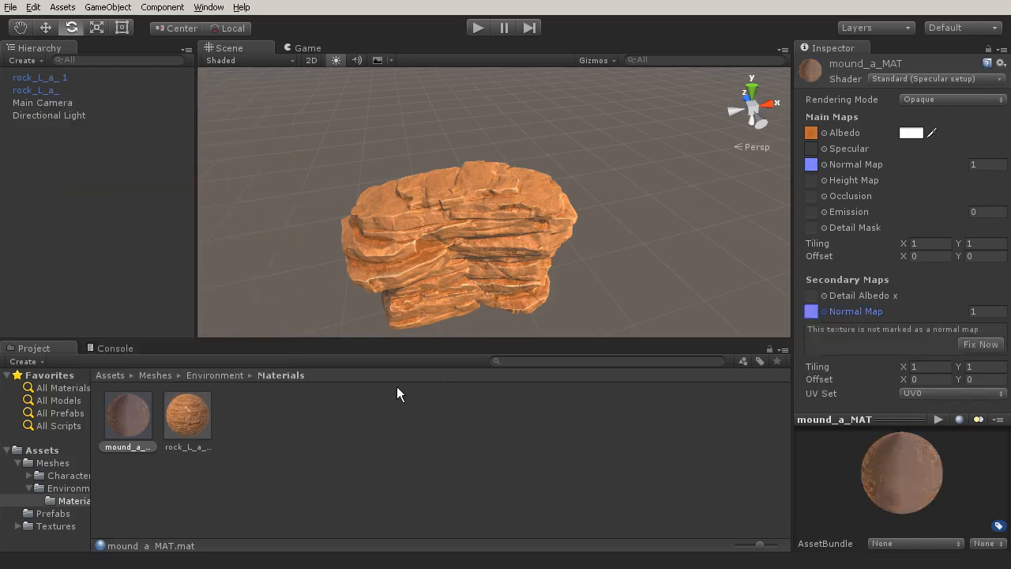
{"action": "left_click", "coordinate": [967, 342]}
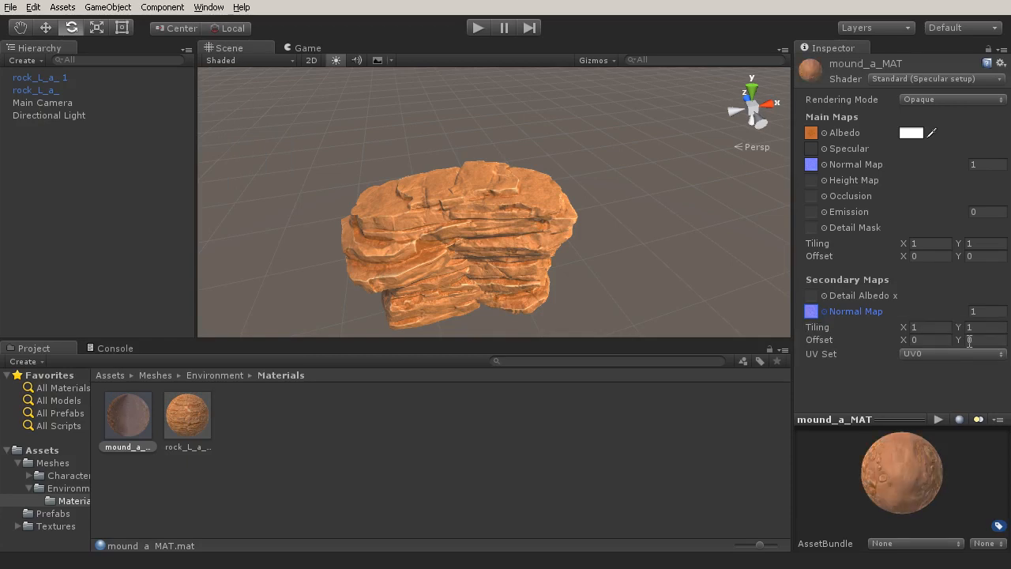
Place the mound_a_ model from the Environment meshes folder in the scene beside the large rock.
{"action": "left_click_drag", "start_coordinate": [408, 286], "coordinate": [416, 207], "text": "alt"}
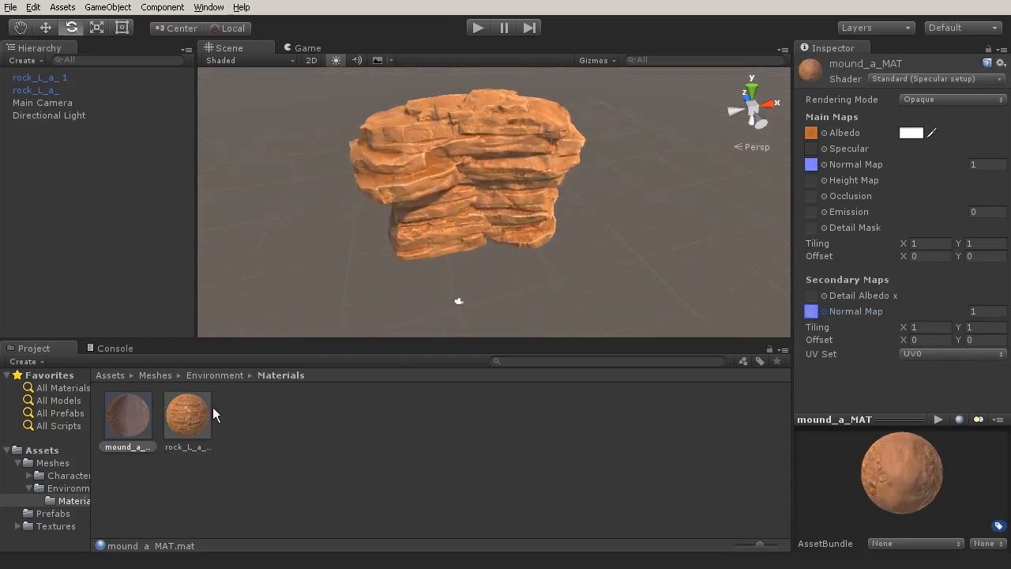
{"action": "left_click", "coordinate": [52, 486]}
{"action": "left_click_drag", "start_coordinate": [191, 430], "coordinate": [585, 265]}
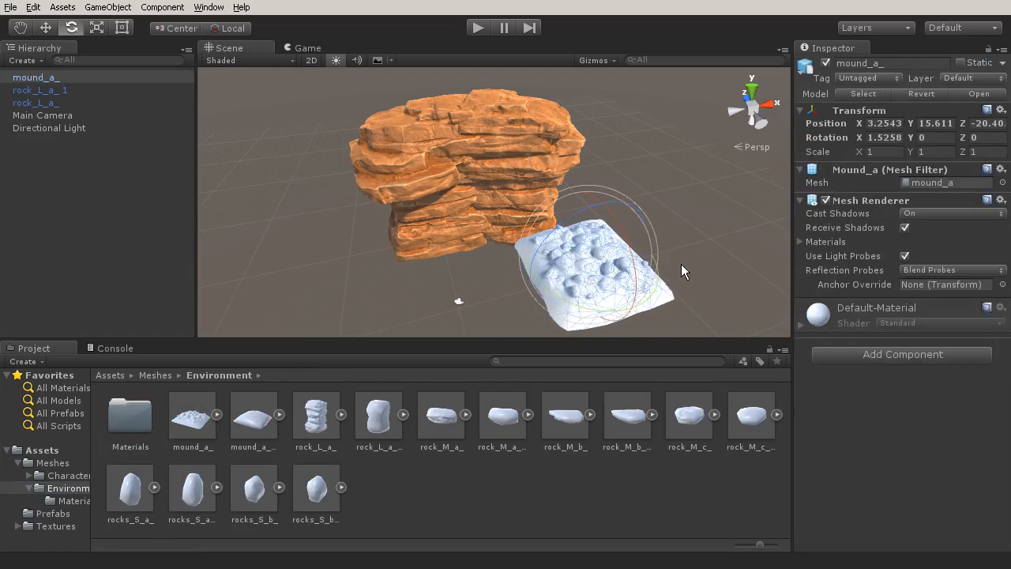
Add a Mesh Collider to the mound_a_ object and set its collision mesh to mound_a_COL.
{"action": "left_click", "coordinate": [902, 354]}
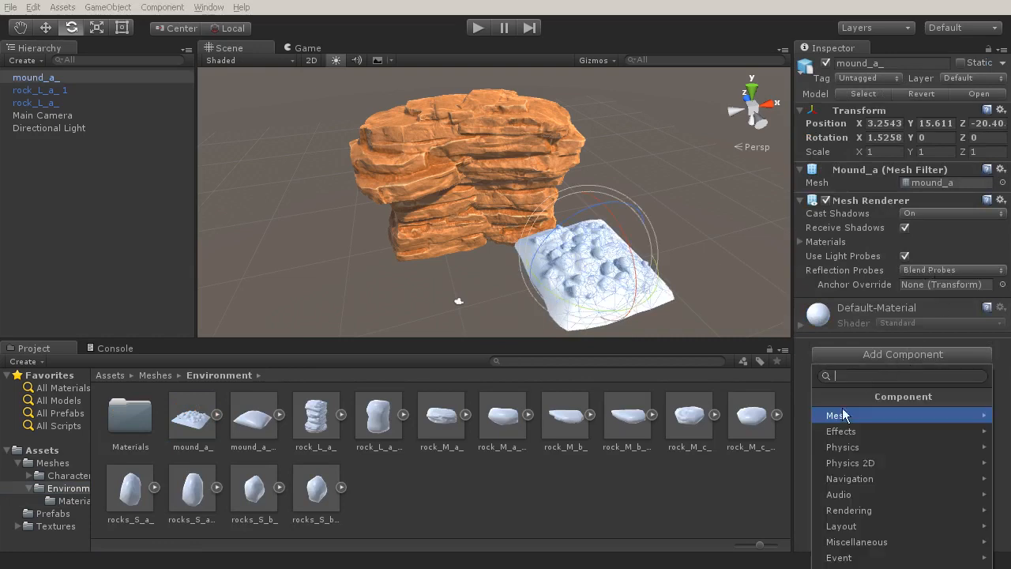
{"action": "left_click", "coordinate": [842, 448]}
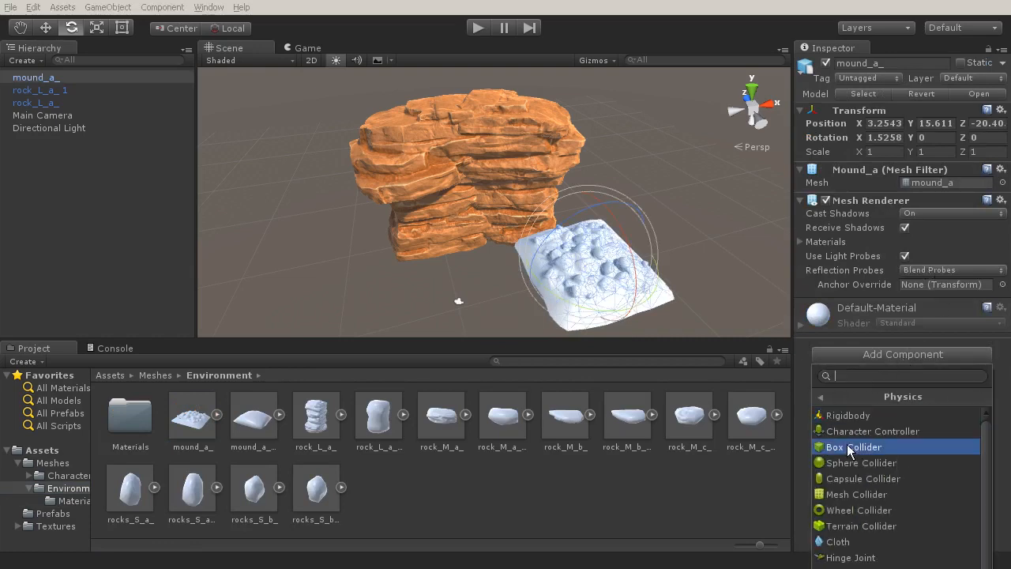
{"action": "left_click", "coordinate": [846, 491]}
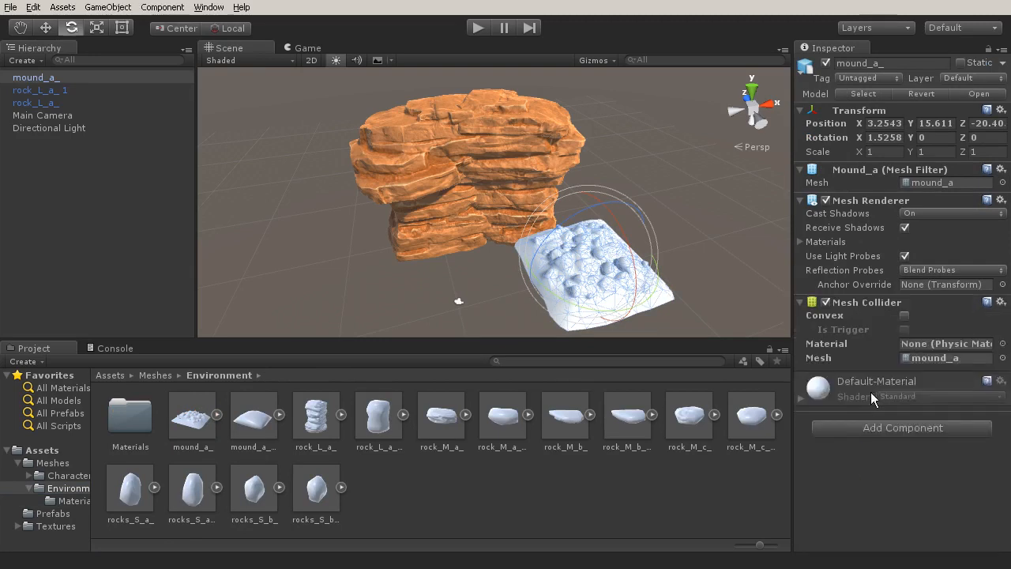
{"action": "left_click", "coordinate": [1002, 358]}
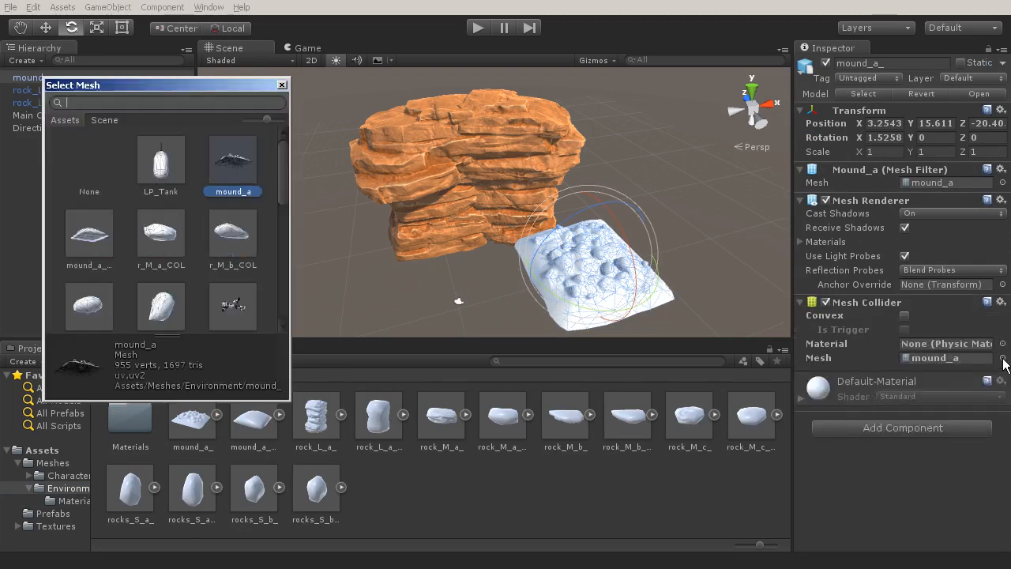
{"action": "left_click", "coordinate": [93, 239]}
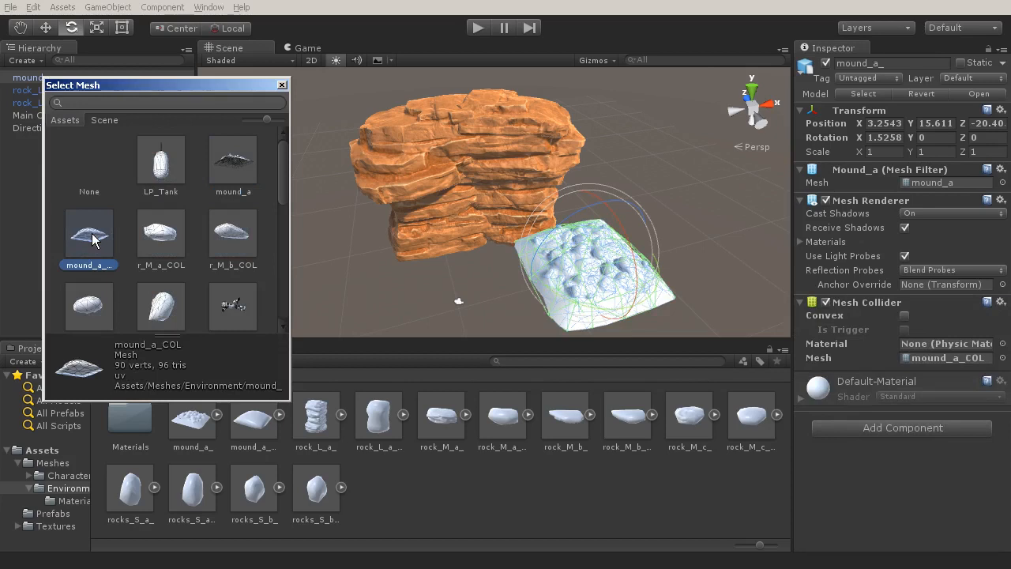
{"action": "double_click", "coordinate": [92, 239]}
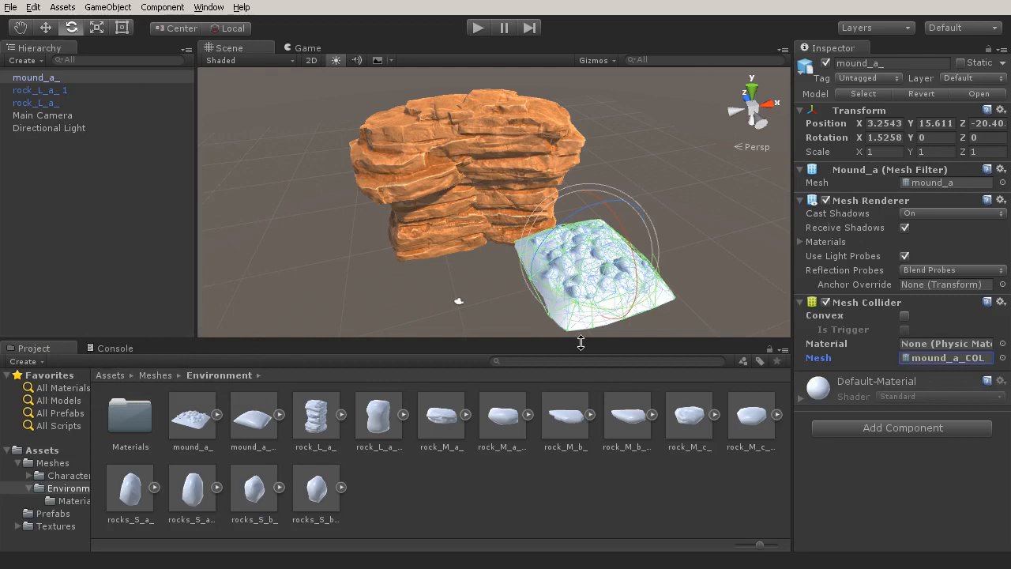
Apply mound_a_MAT from the environment Materials folder to the mound in the scene and inspect its surface up close.
{"action": "left_click", "coordinate": [93, 498]}
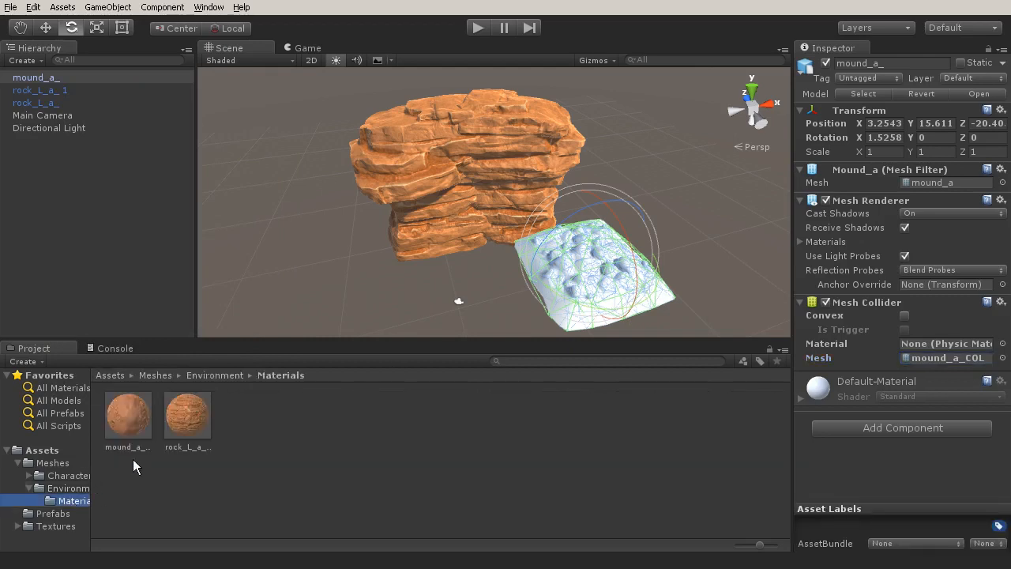
{"action": "left_click_drag", "start_coordinate": [141, 422], "coordinate": [579, 280]}
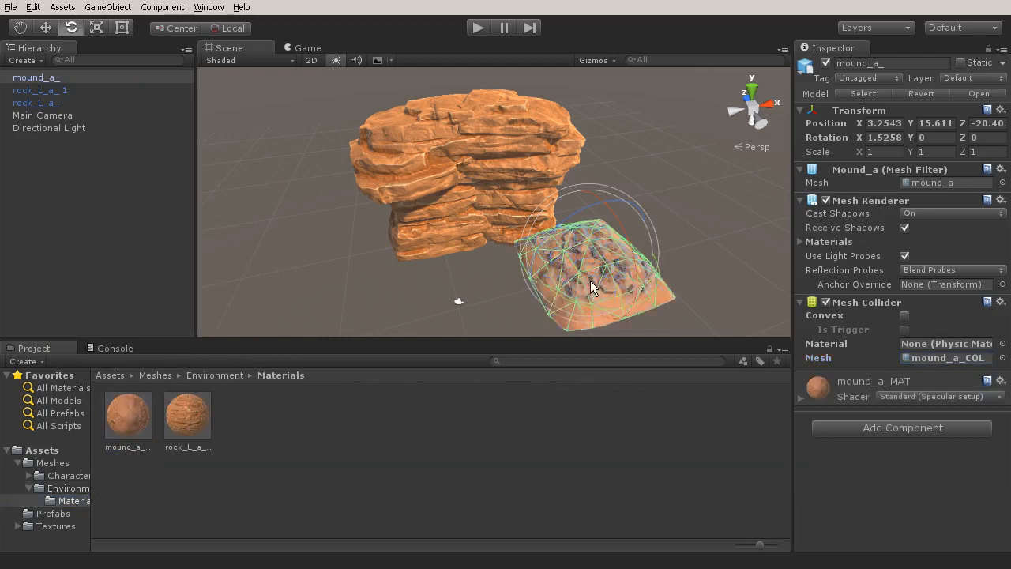
{"action": "scroll", "coordinate": [590, 281], "scroll_direction": "up", "scroll_amount": 3}
{"action": "scroll", "coordinate": [597, 291], "scroll_direction": "up", "scroll_amount": 1}
{"action": "middle_click_drag", "start_coordinate": [695, 294], "coordinate": [645, 264]}
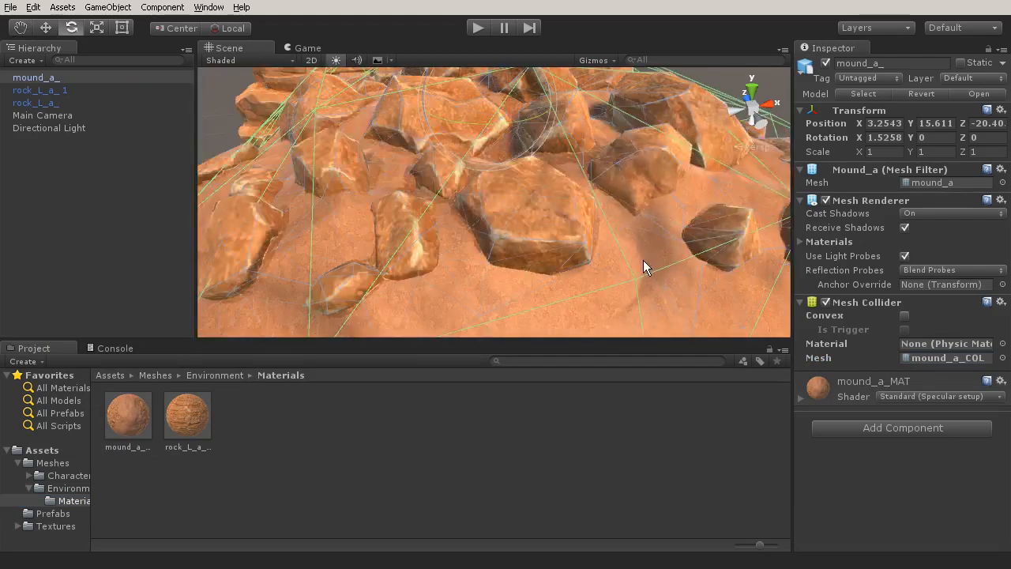
{"action": "scroll", "coordinate": [643, 263], "scroll_direction": "down", "scroll_amount": 3}
{"action": "left_click_drag", "start_coordinate": [523, 251], "coordinate": [557, 250], "text": "alt"}
{"action": "scroll", "coordinate": [558, 250], "scroll_direction": "down", "scroll_amount": 3}
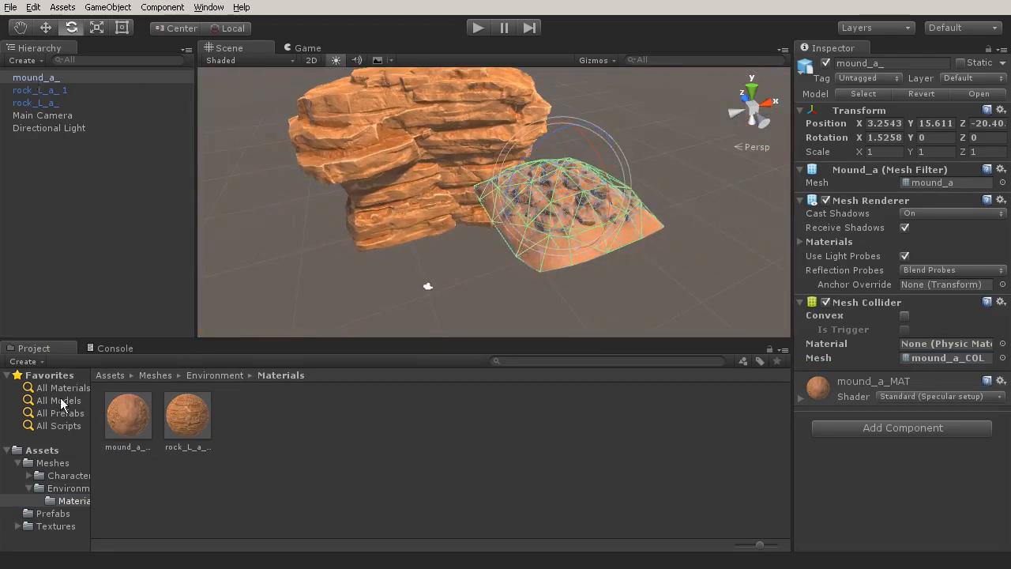
Create a prefab of the textured mound_a_ object in the Prefabs folder.
{"action": "left_click", "coordinate": [53, 513]}
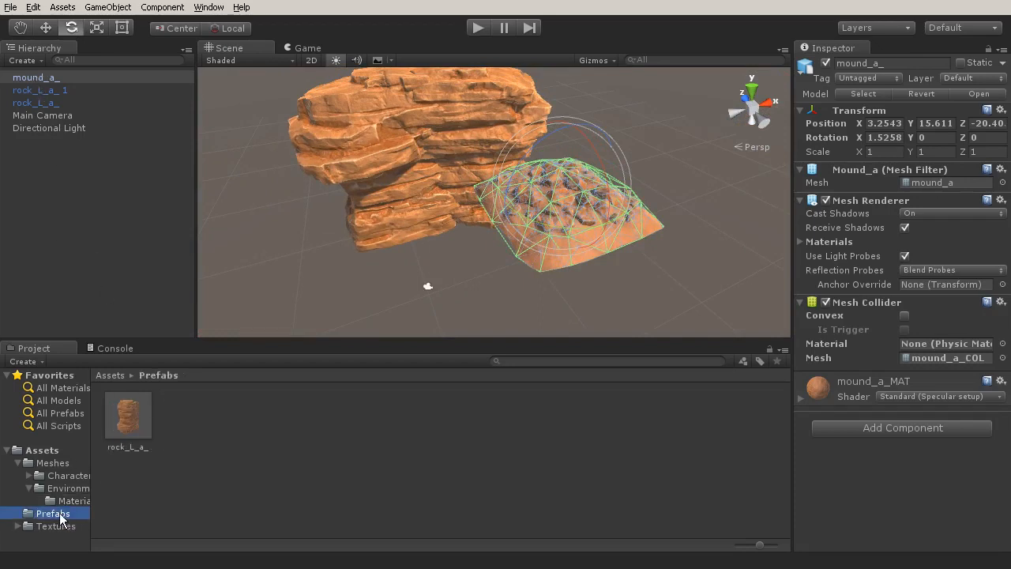
{"action": "left_click_drag", "start_coordinate": [33, 79], "coordinate": [235, 424]}
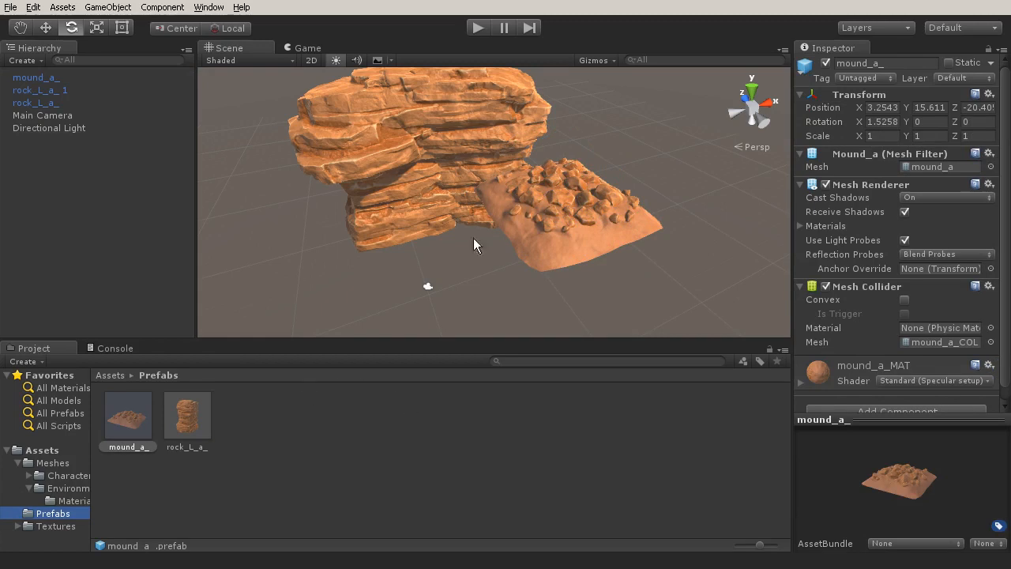
{"action": "left_click_drag", "start_coordinate": [493, 203], "coordinate": [495, 208], "text": "alt"}
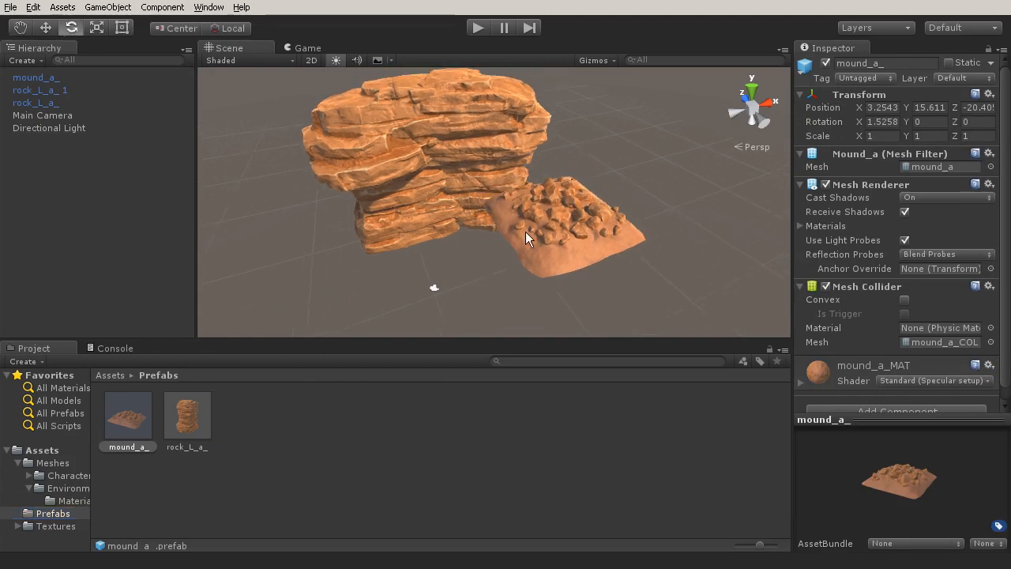